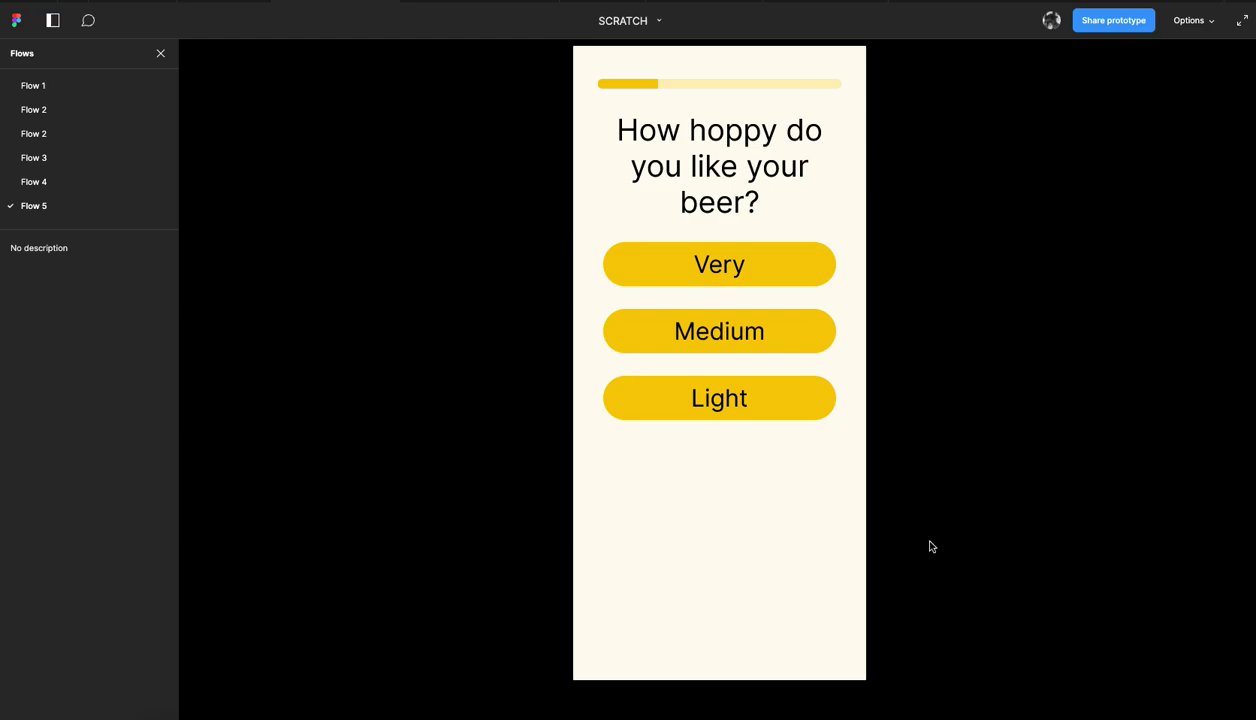
# Play through the quiz answering Medium, Easy Drinking and Not at all.
pyautogui.click(690, 331)
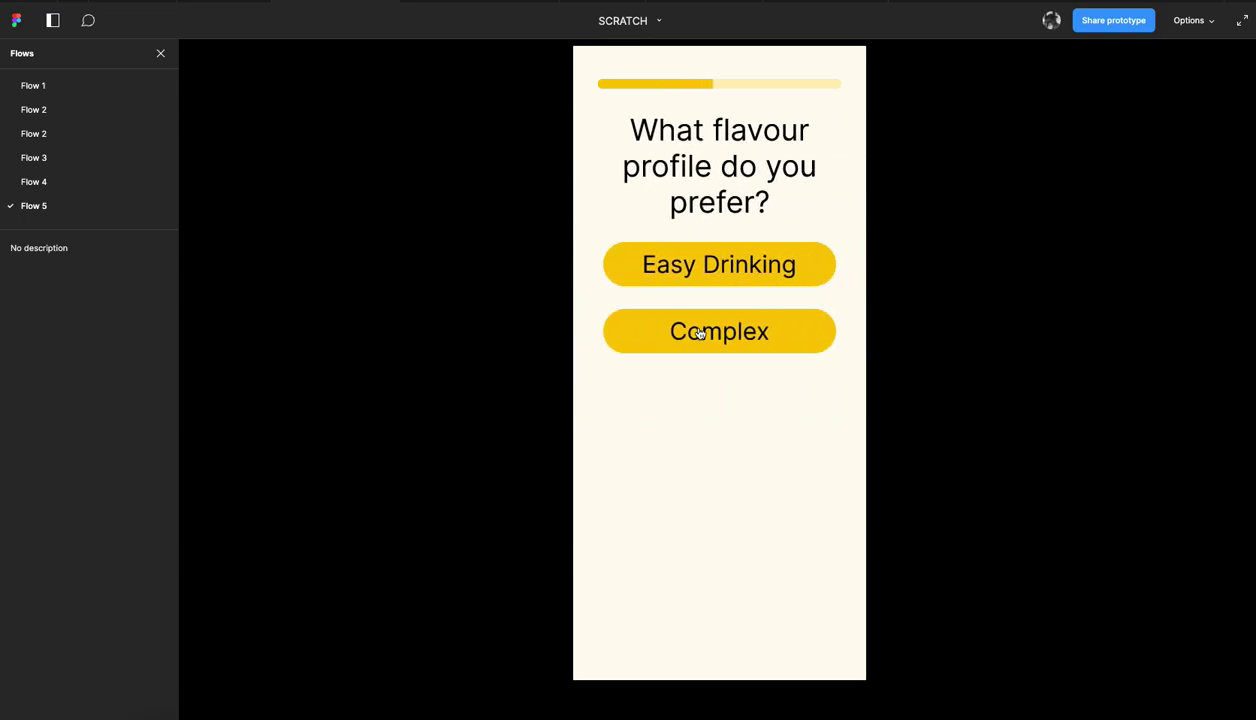
pyautogui.click(688, 267)
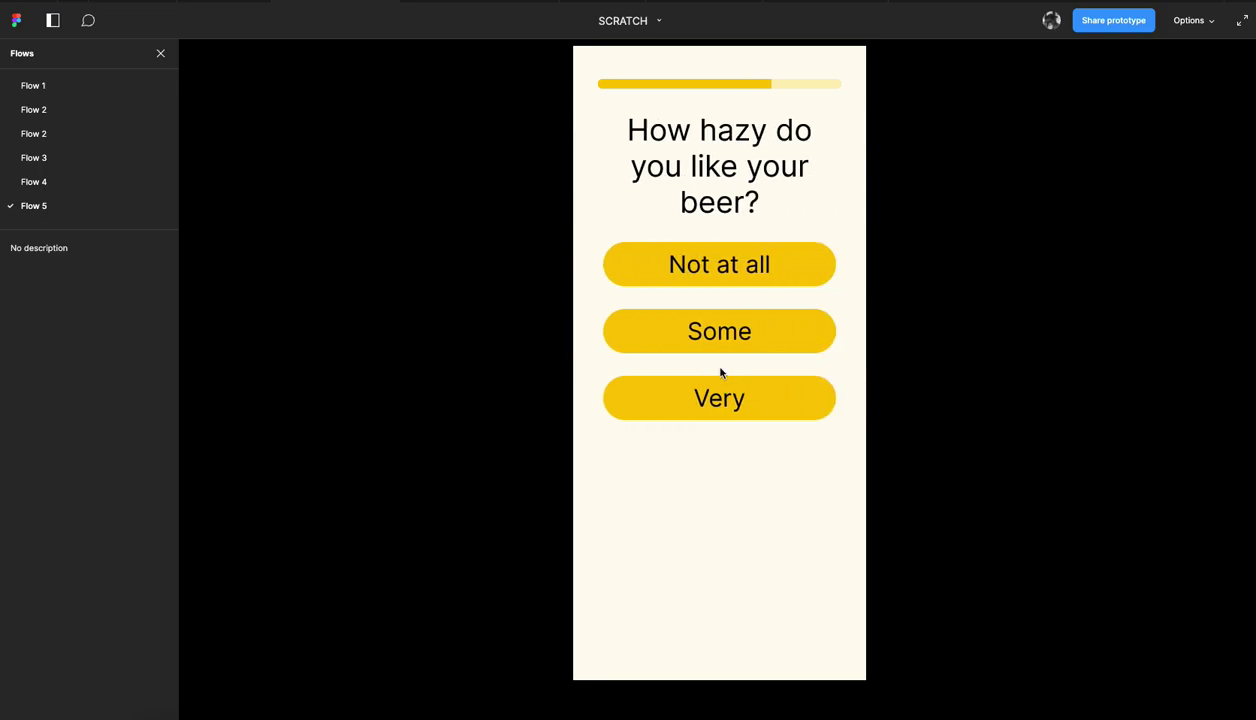
pyautogui.click(736, 273)
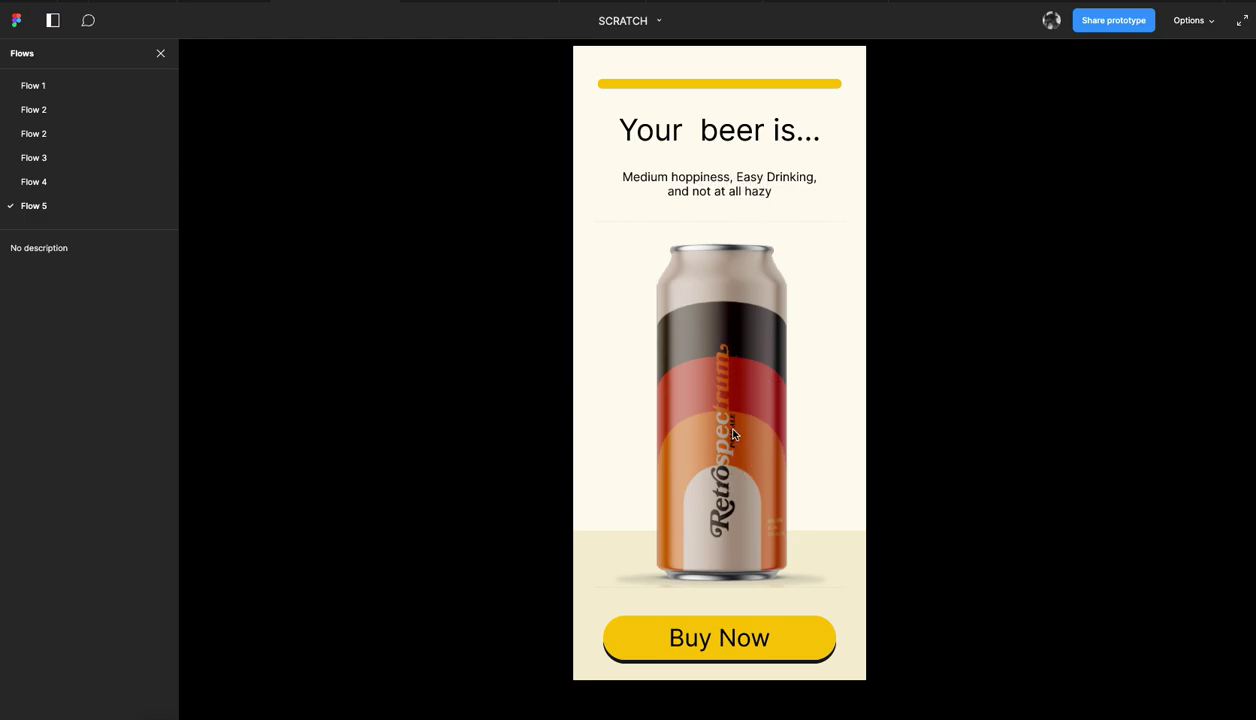
# Restart the quiz and answer Very, Complex, Not at all to reach the Sunshine Rain result.
pyautogui.click(698, 88)
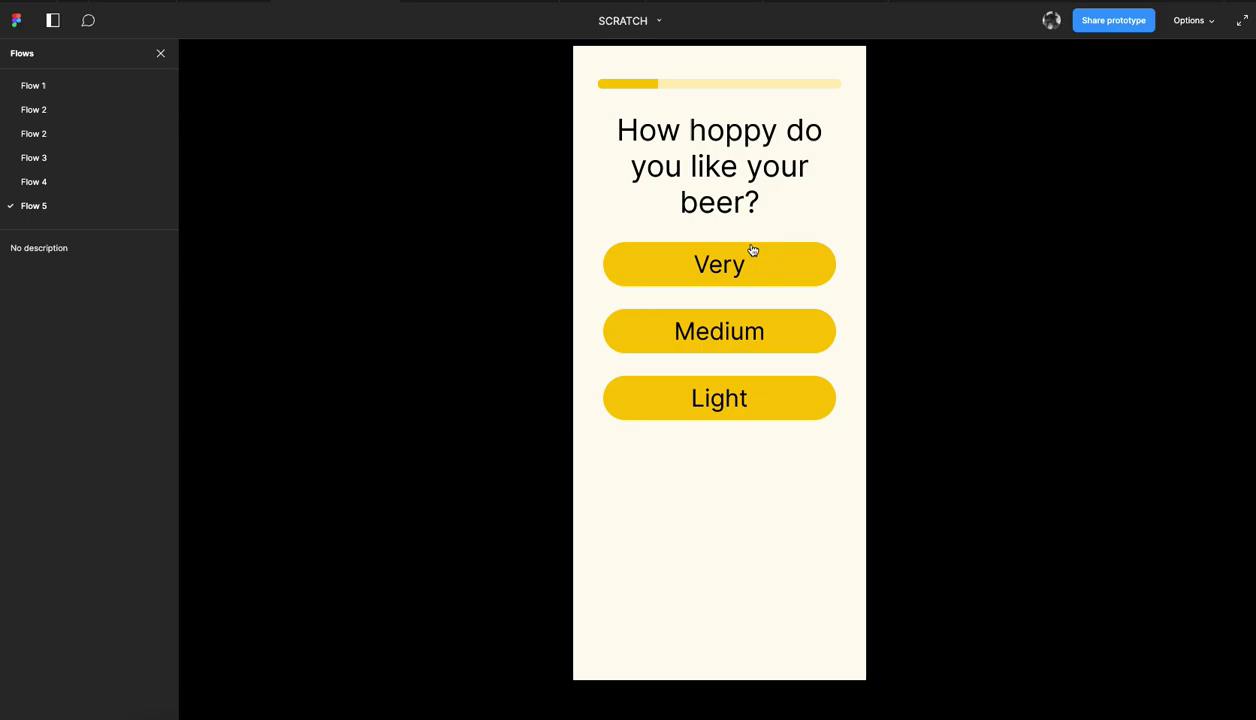
pyautogui.click(717, 252)
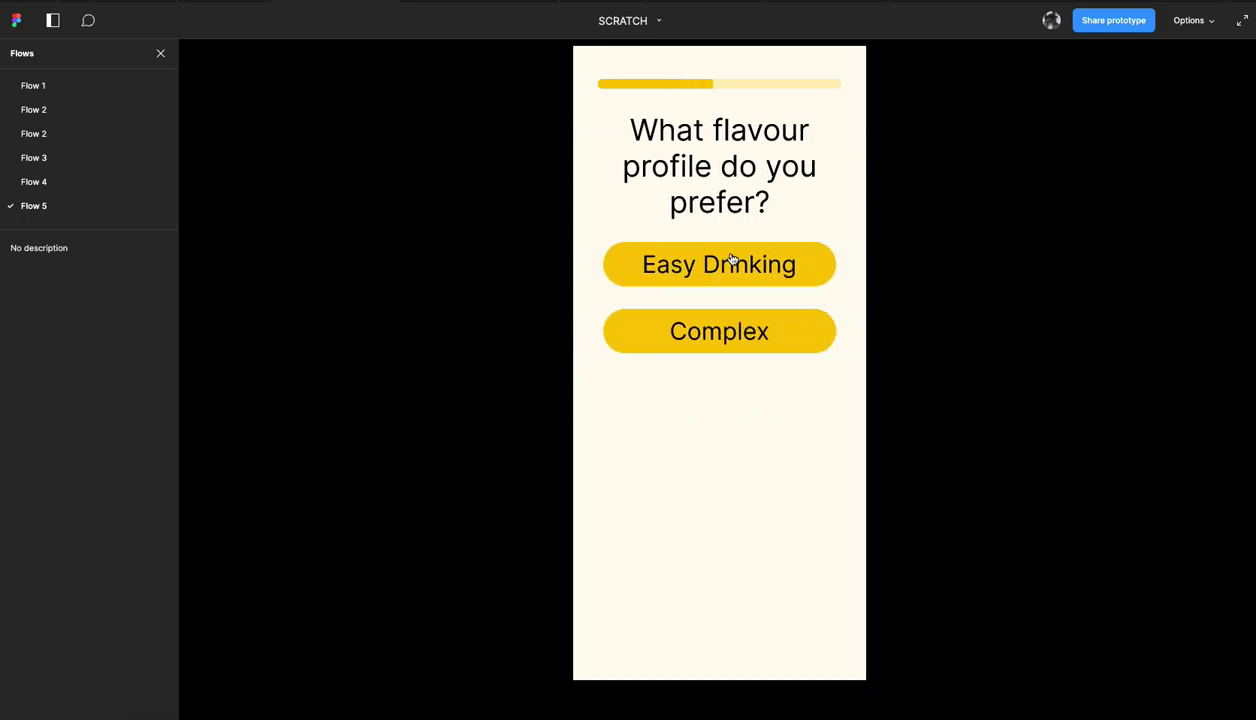
pyautogui.click(719, 330)
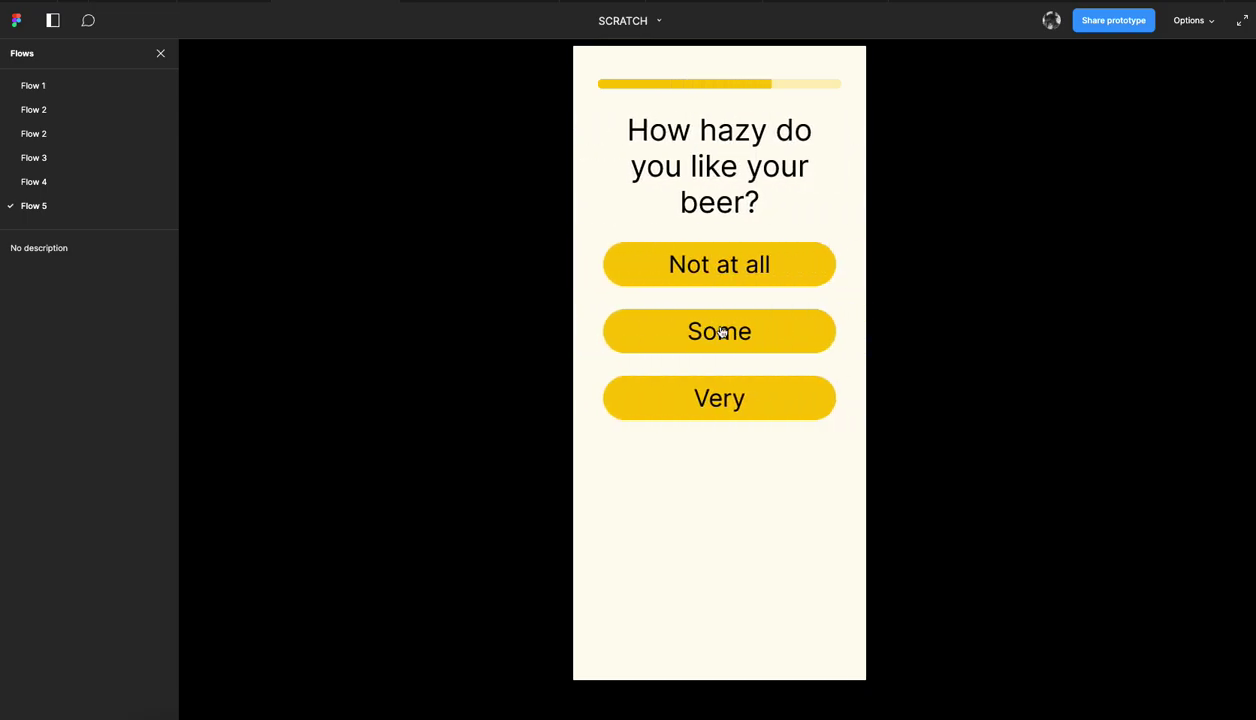
pyautogui.click(730, 275)
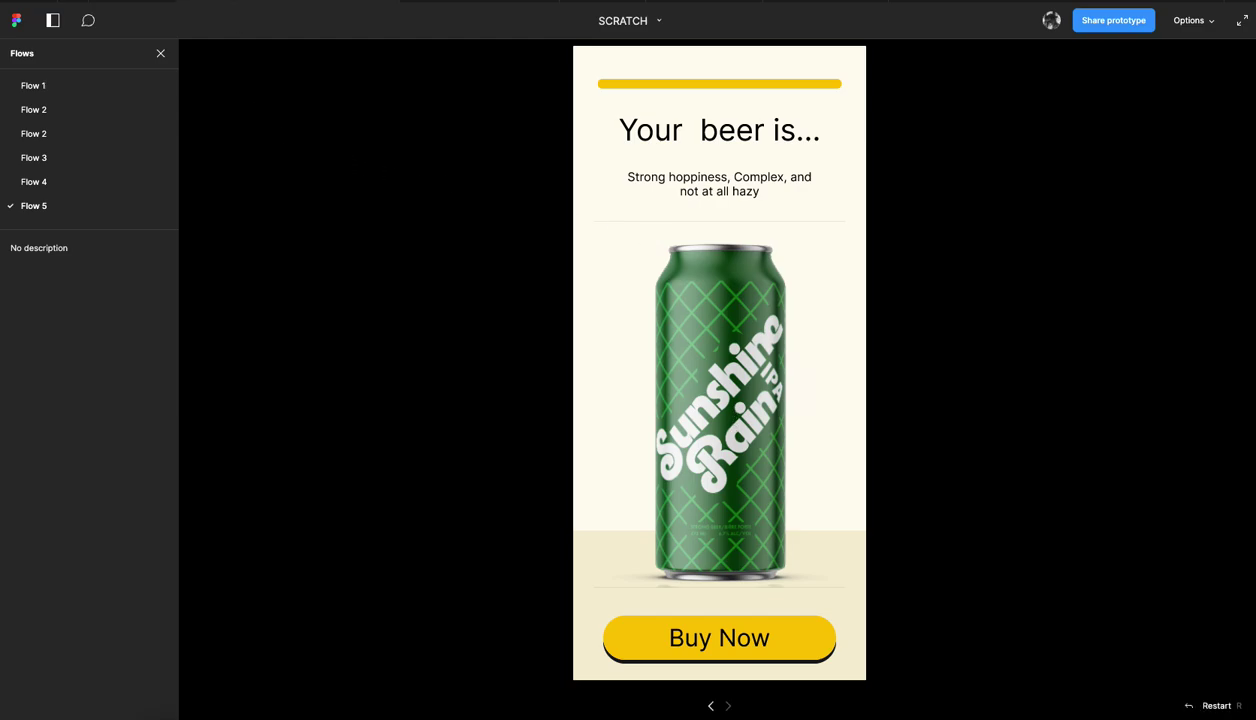
# Return to the SCRATCH design file and select the Beer Flavours can component set.
pyautogui.click(240, 3)
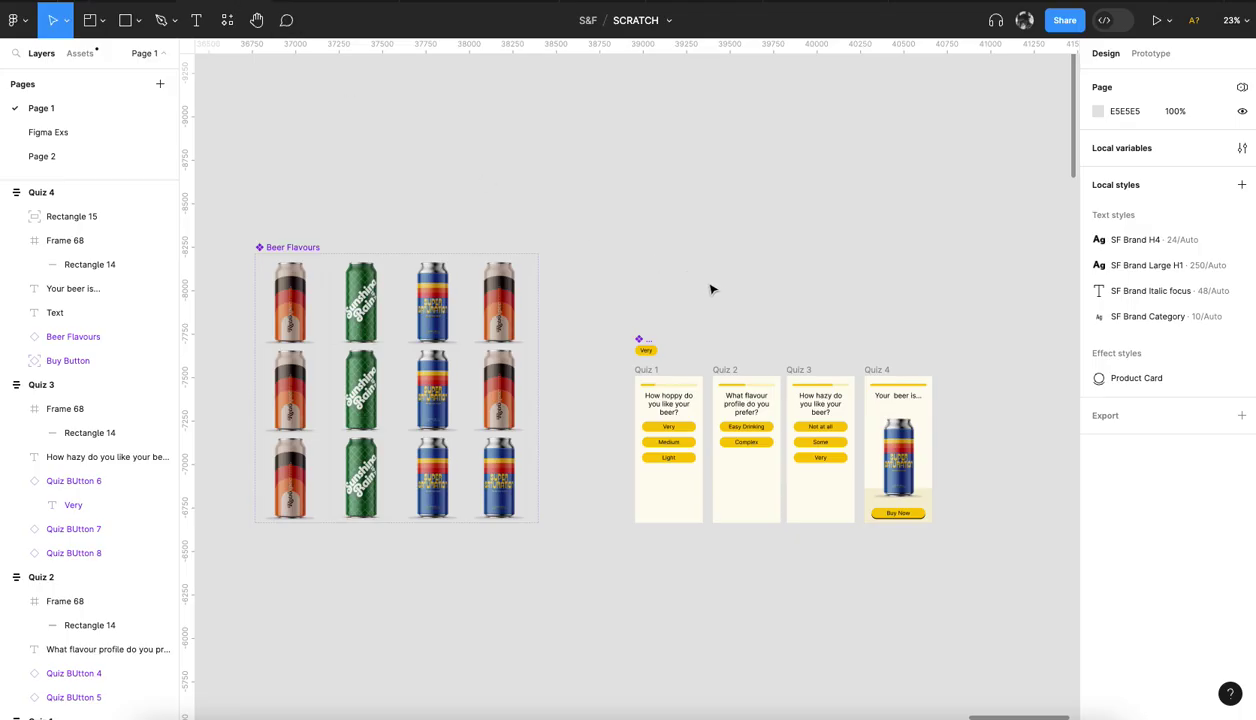
pyautogui.hscroll(2, 697, 344)
pyautogui.scroll(5, 681, 368)
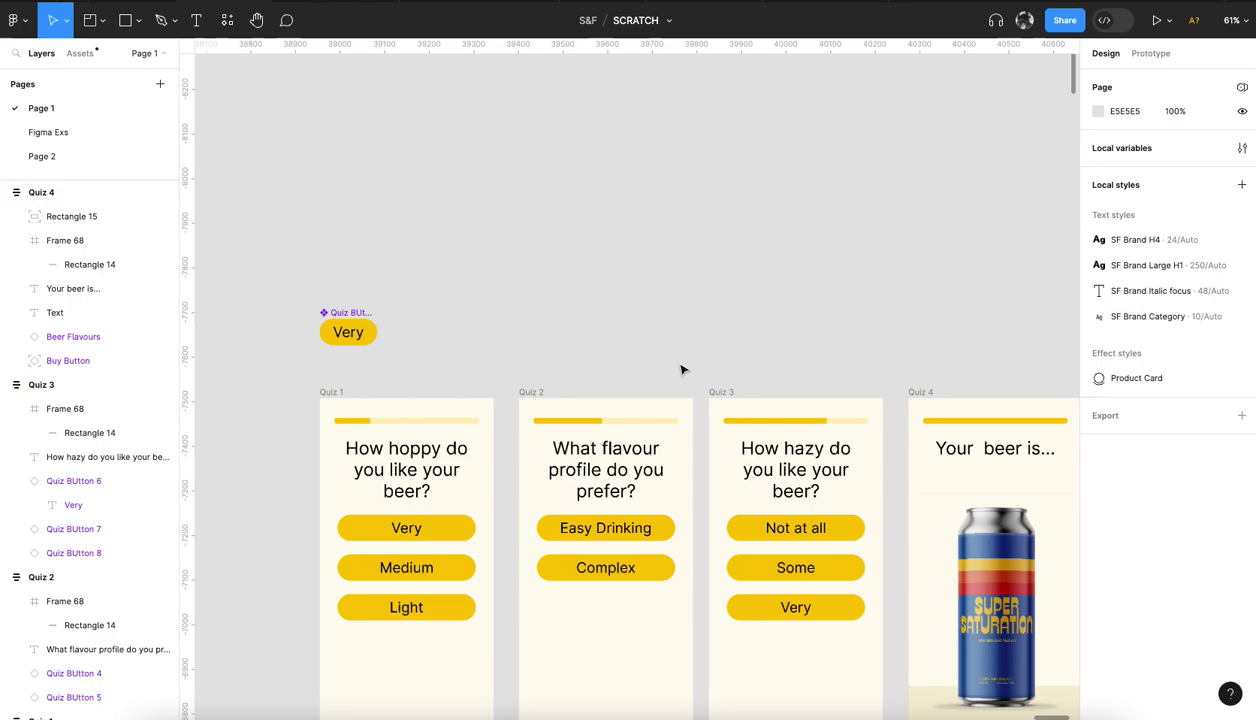
pyautogui.scroll(-1, 681, 368)
pyautogui.hscroll(2, 681, 368)
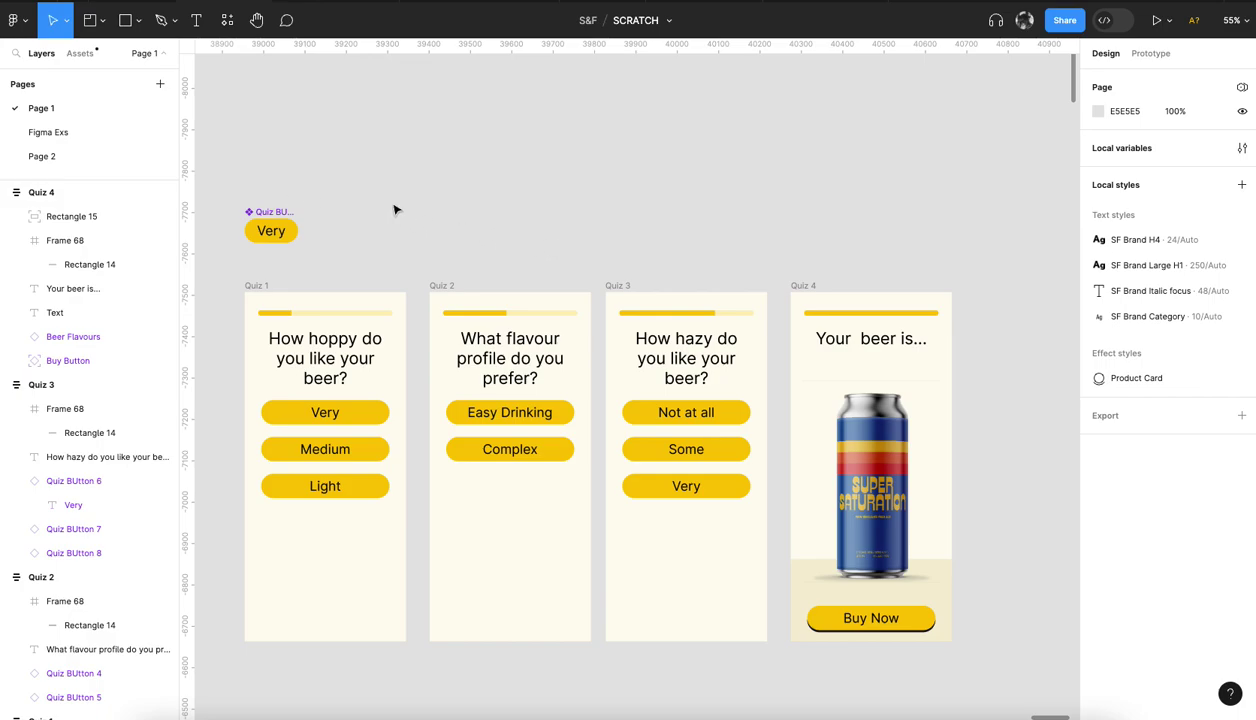
pyautogui.hscroll(-10, 620, 253)
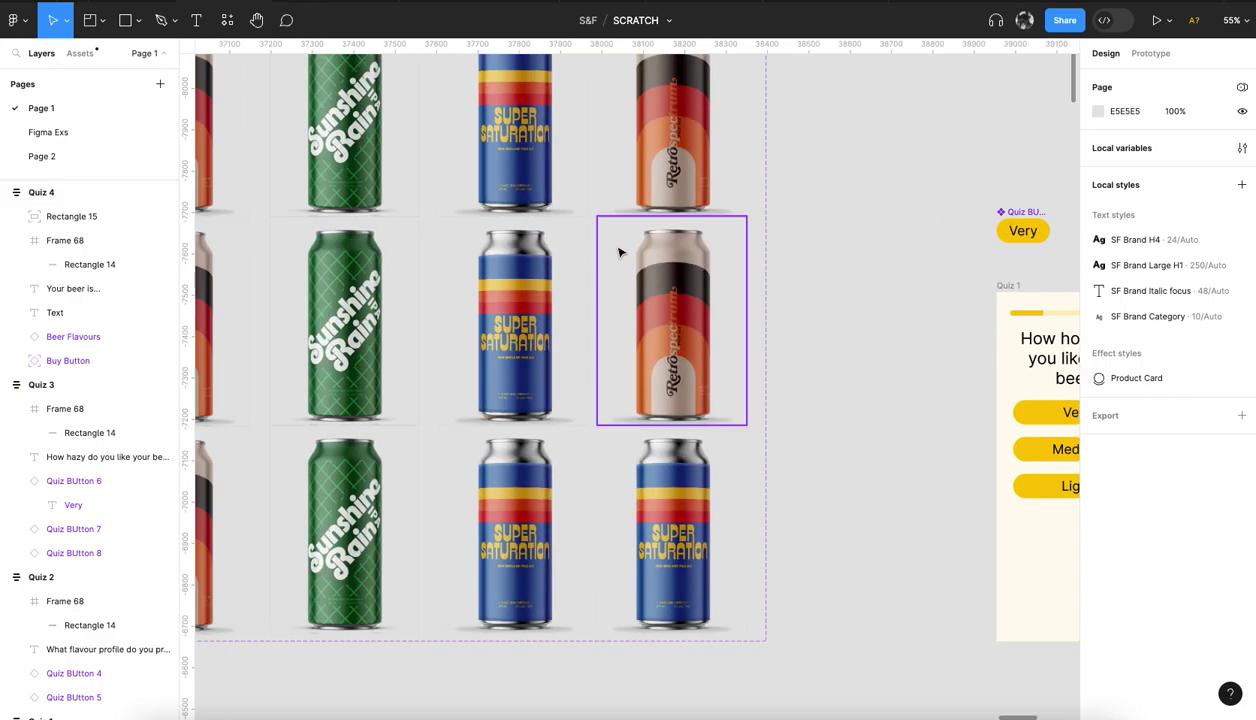
pyautogui.hscroll(-5, 620, 253)
pyautogui.scroll(-5, 620, 253)
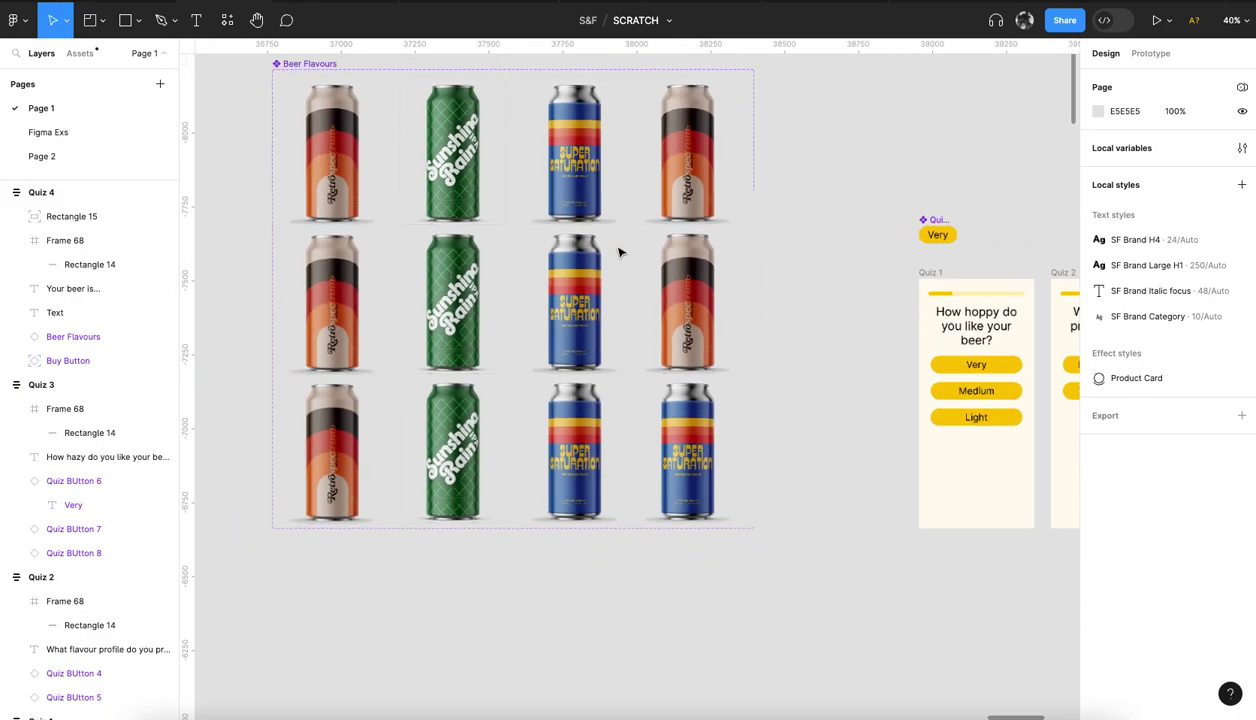
pyautogui.scroll(2, 620, 253)
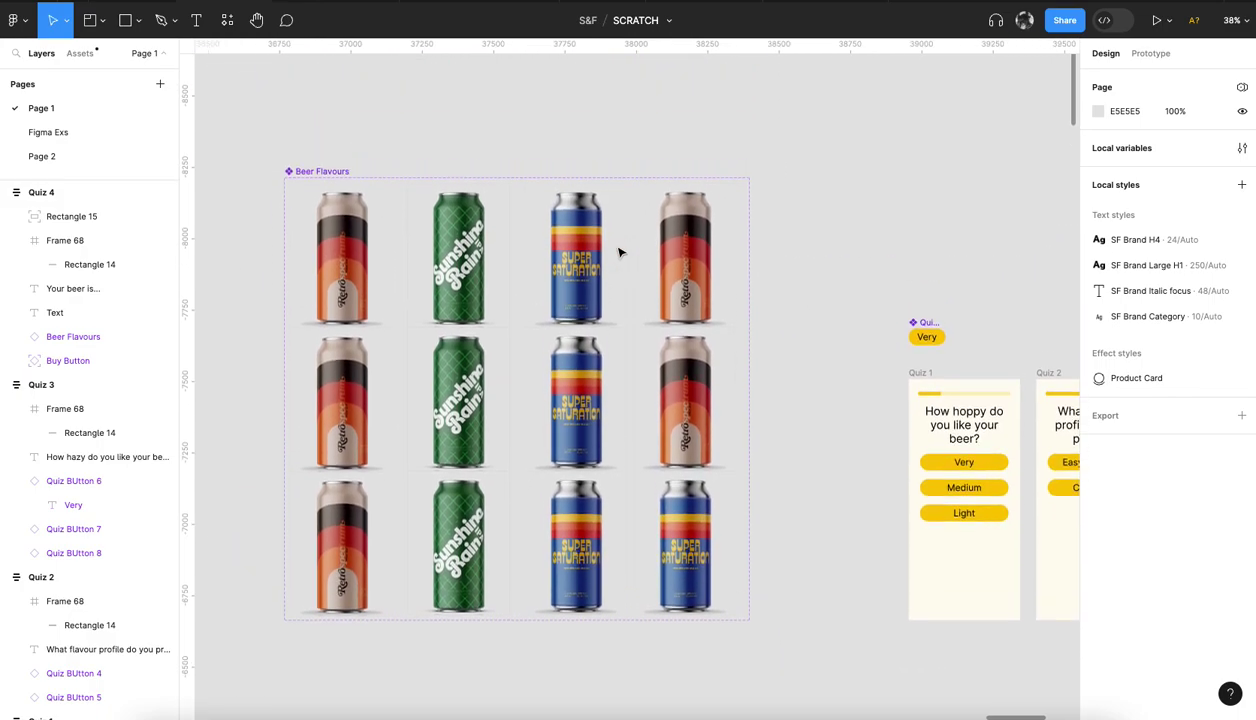
pyautogui.click(348, 173)
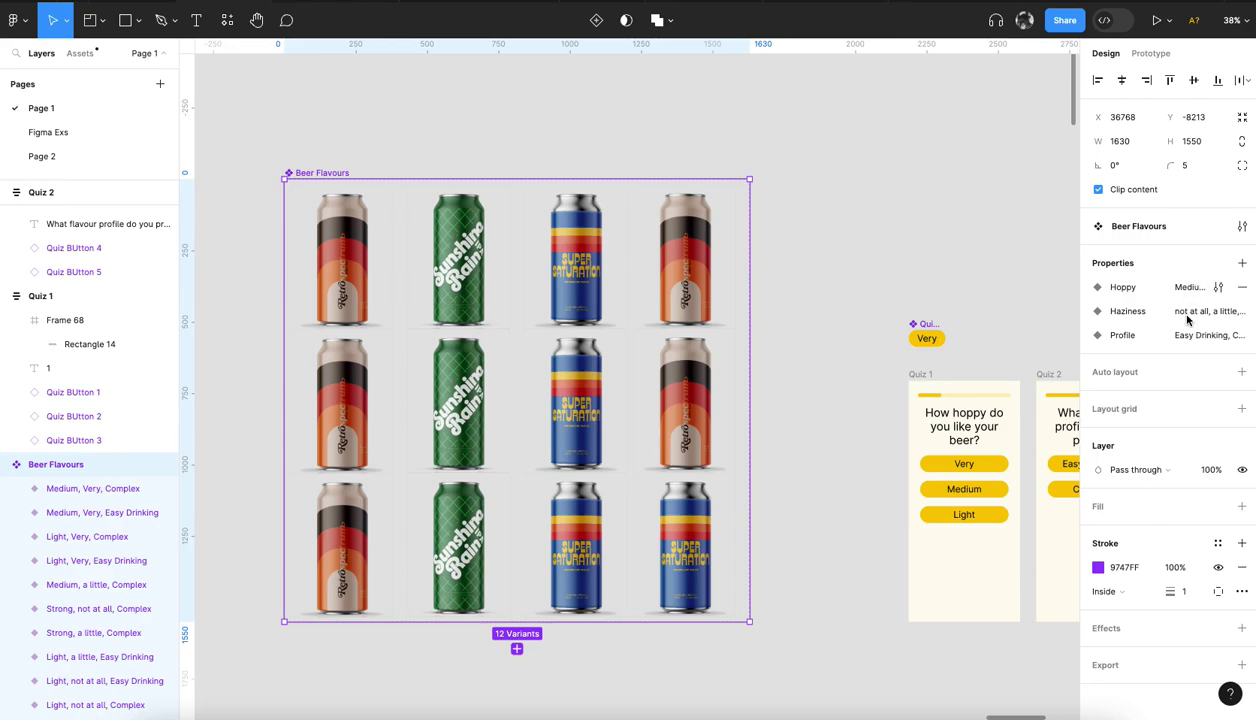
pyautogui.click(352, 258)
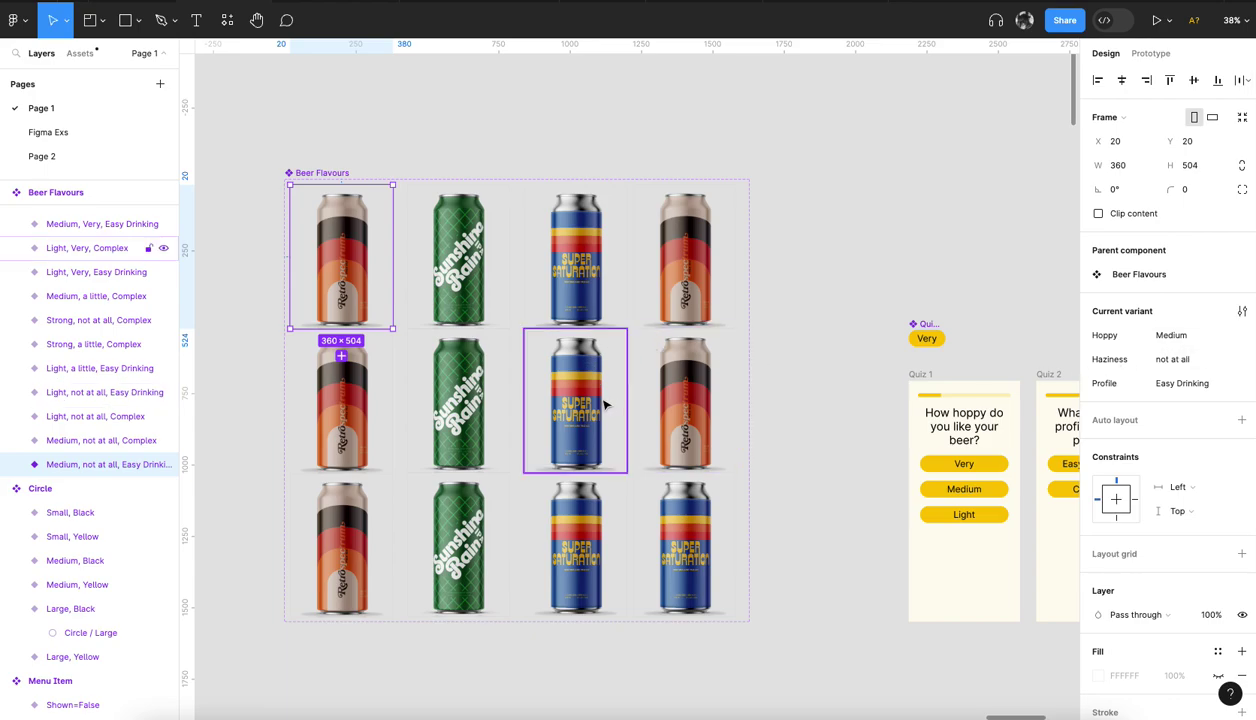
pyautogui.click(1195, 335)
pyautogui.click(1180, 386)
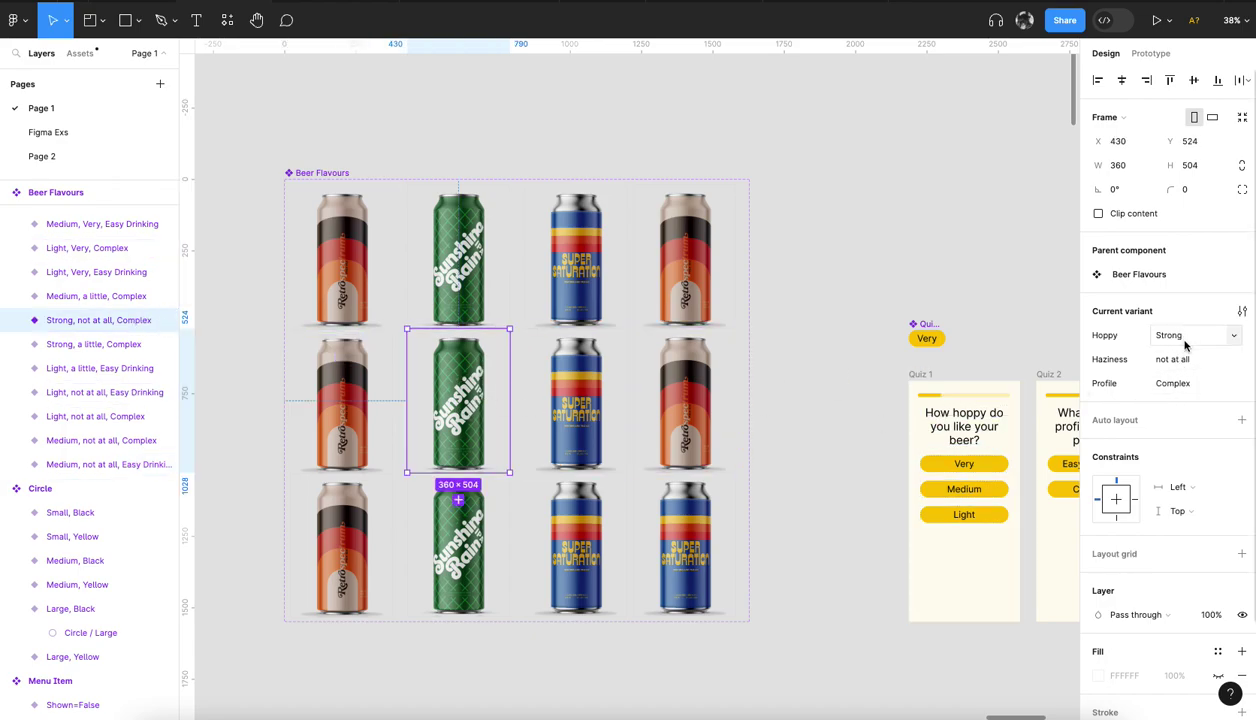
pyautogui.click(568, 392)
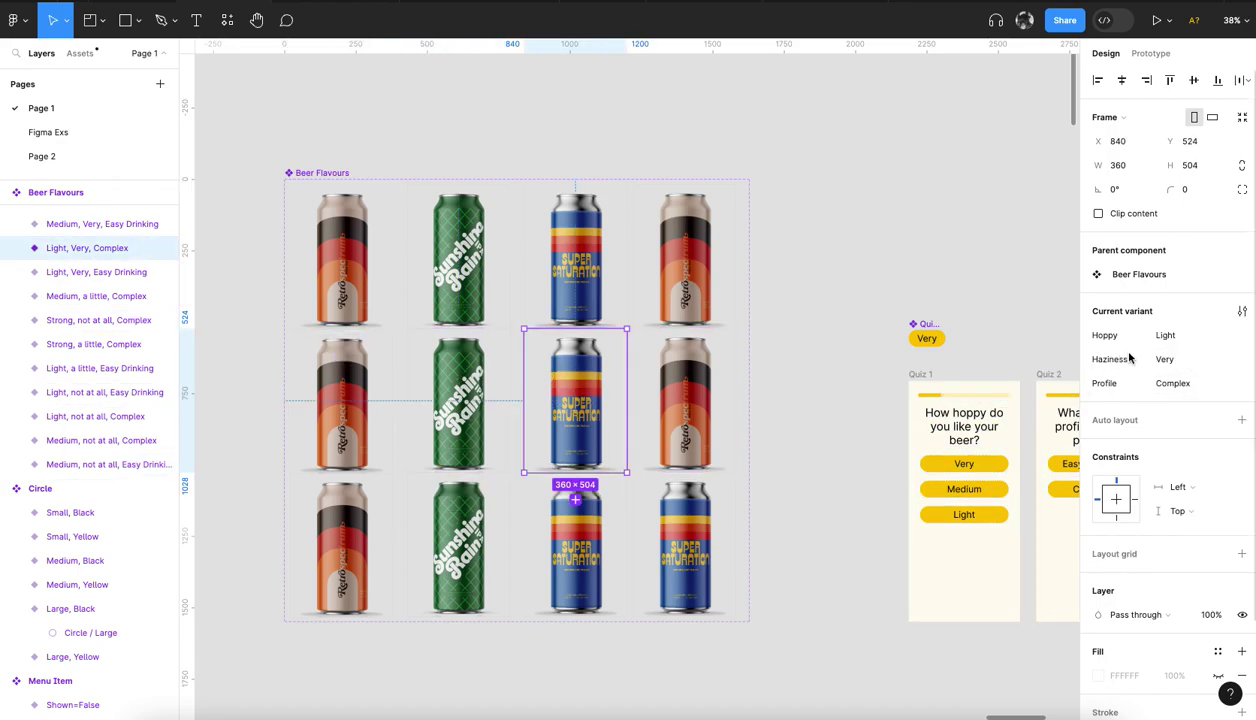
pyautogui.click(615, 515)
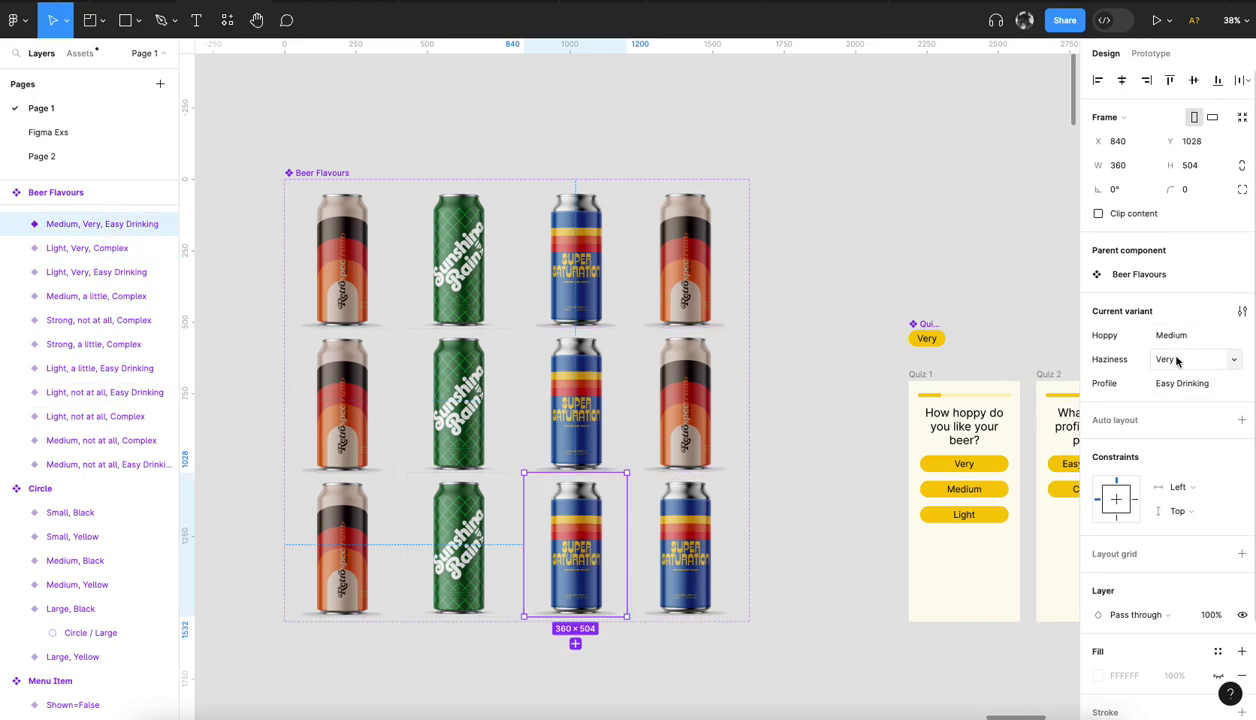
pyautogui.click(458, 545)
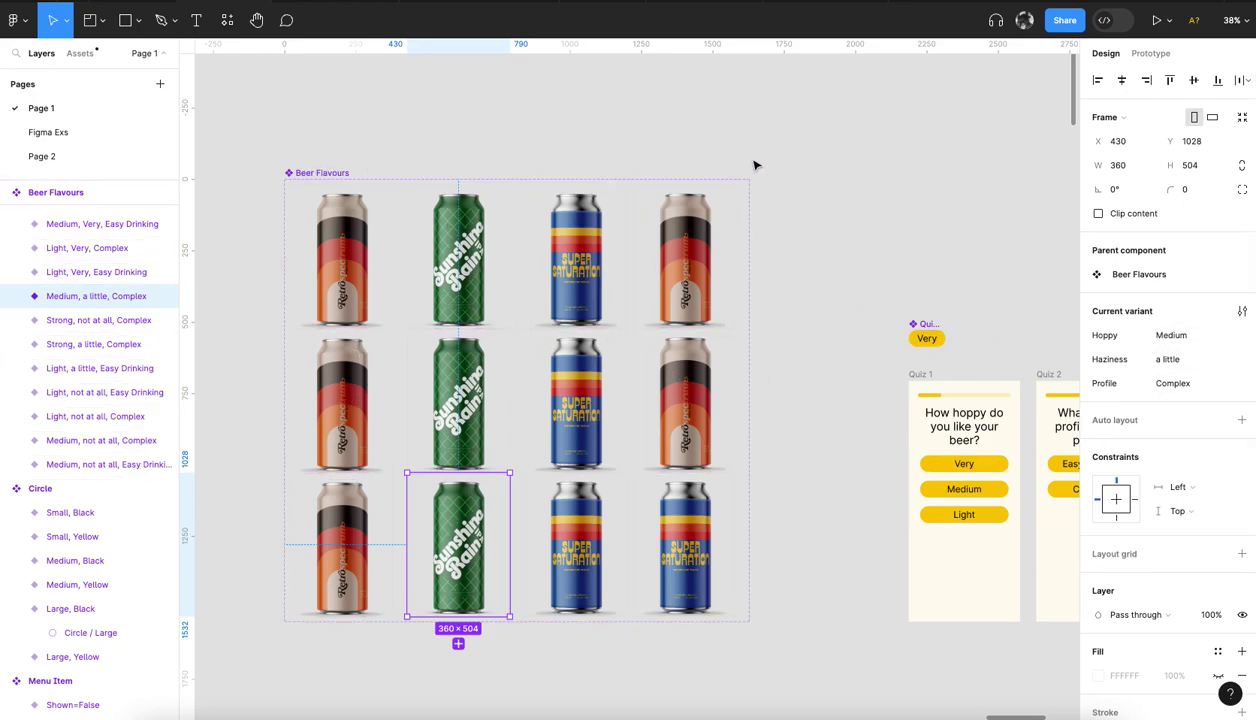
pyautogui.click(789, 163)
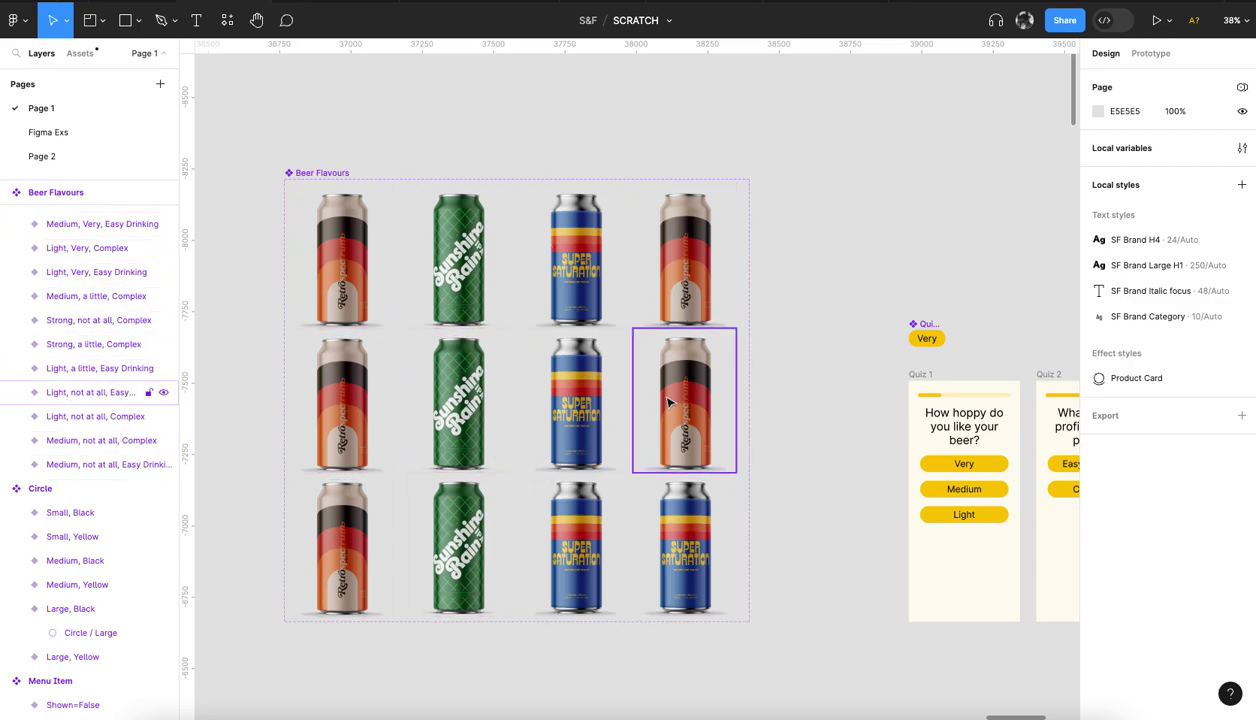
pyautogui.hscroll(10, 668, 401)
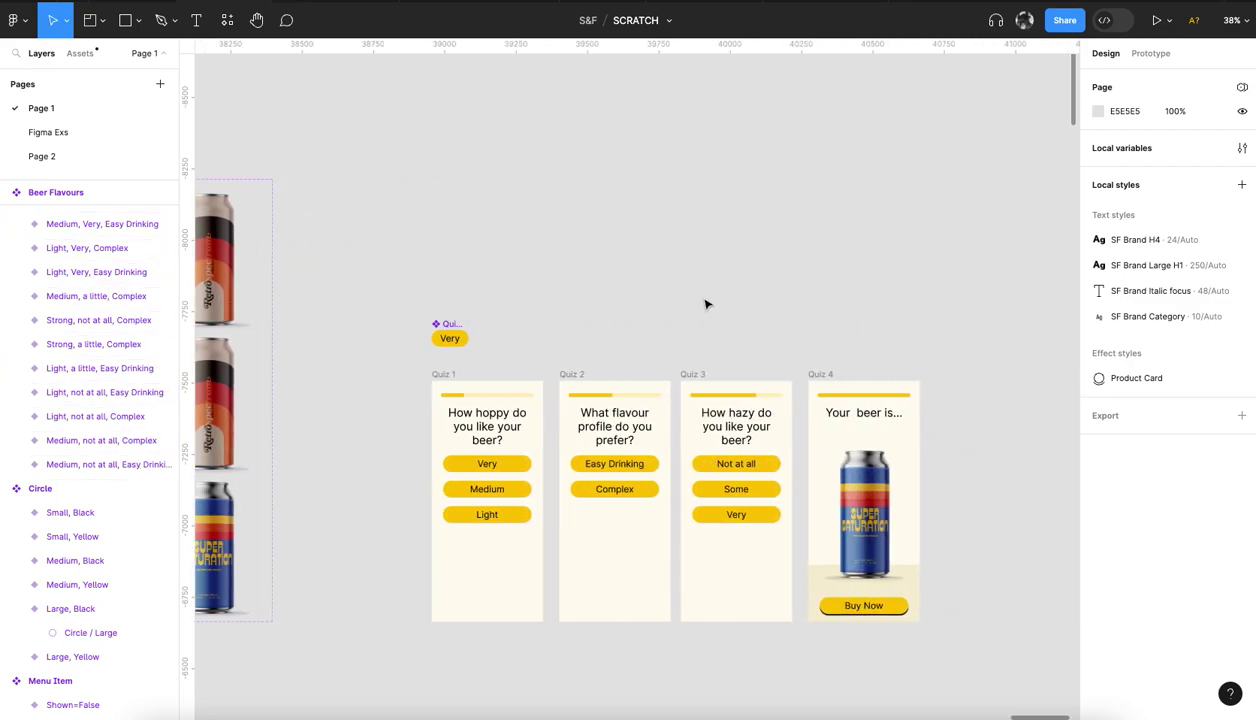
pyautogui.click(1241, 148)
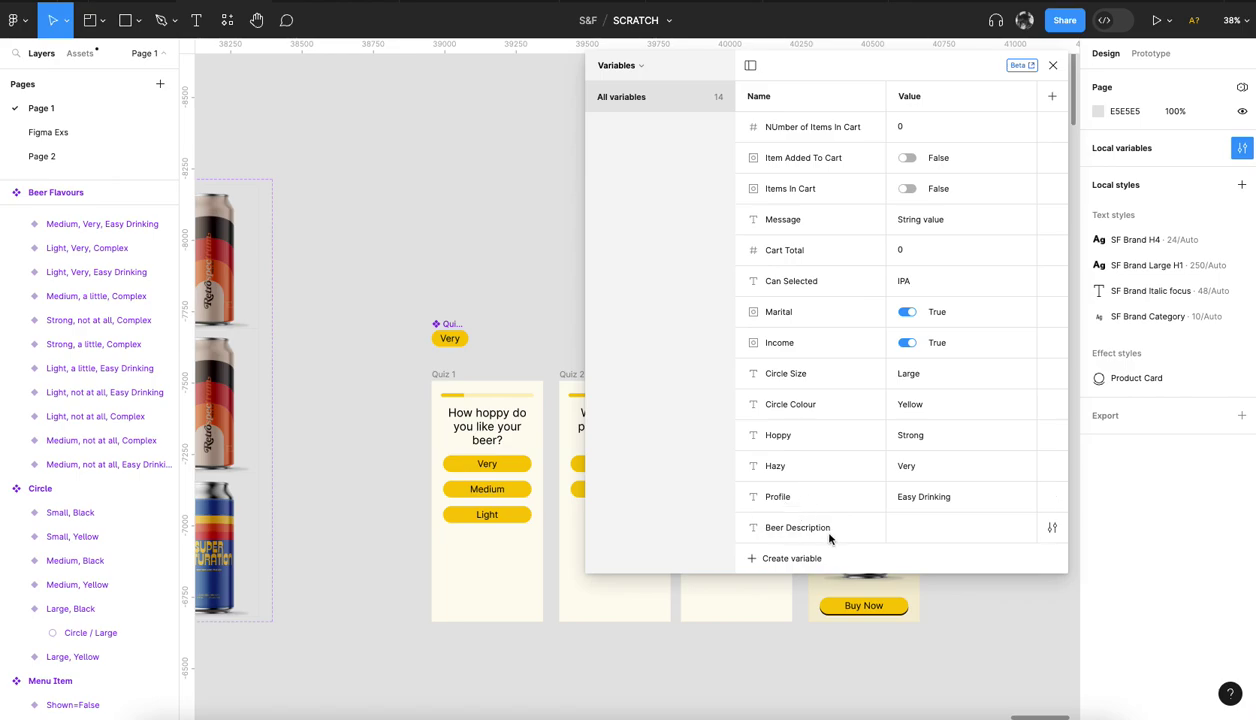
pyautogui.click(1052, 65)
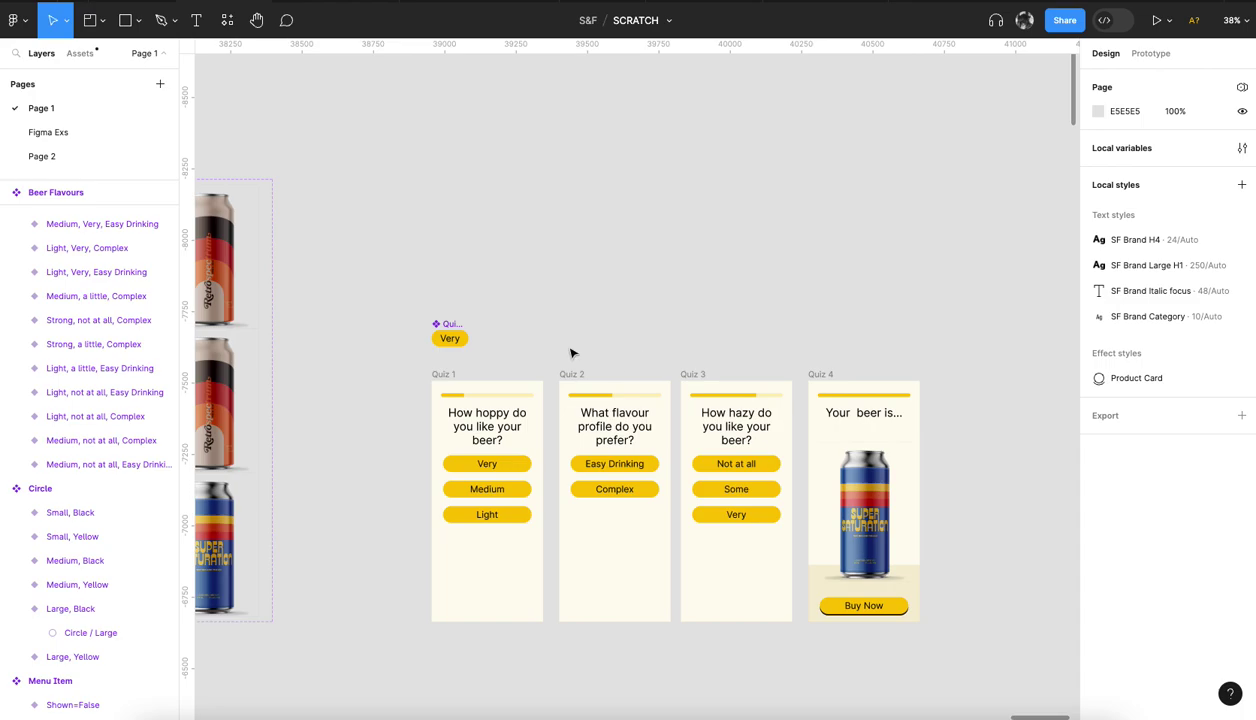
pyautogui.scroll(5, 572, 353)
pyautogui.scroll(-2, 572, 353)
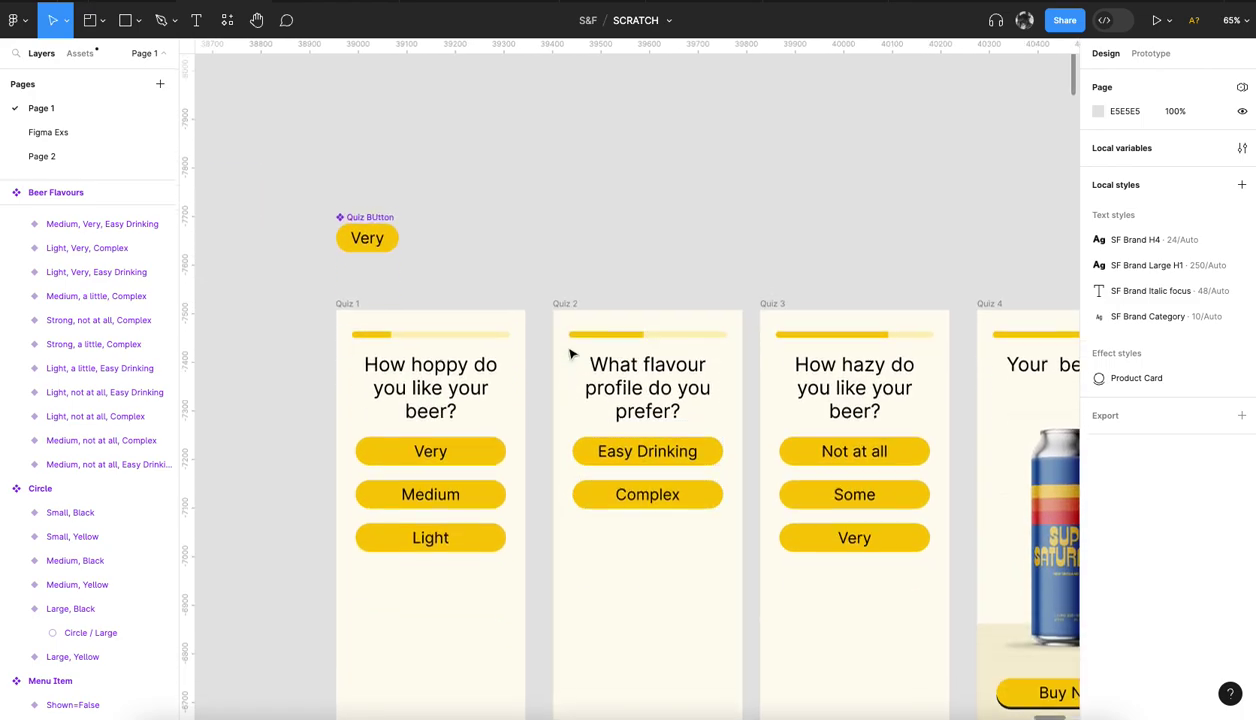
# Inspect Quiz 1's Very button click interaction that sets Hoppy to Strong.
pyautogui.click(472, 448)
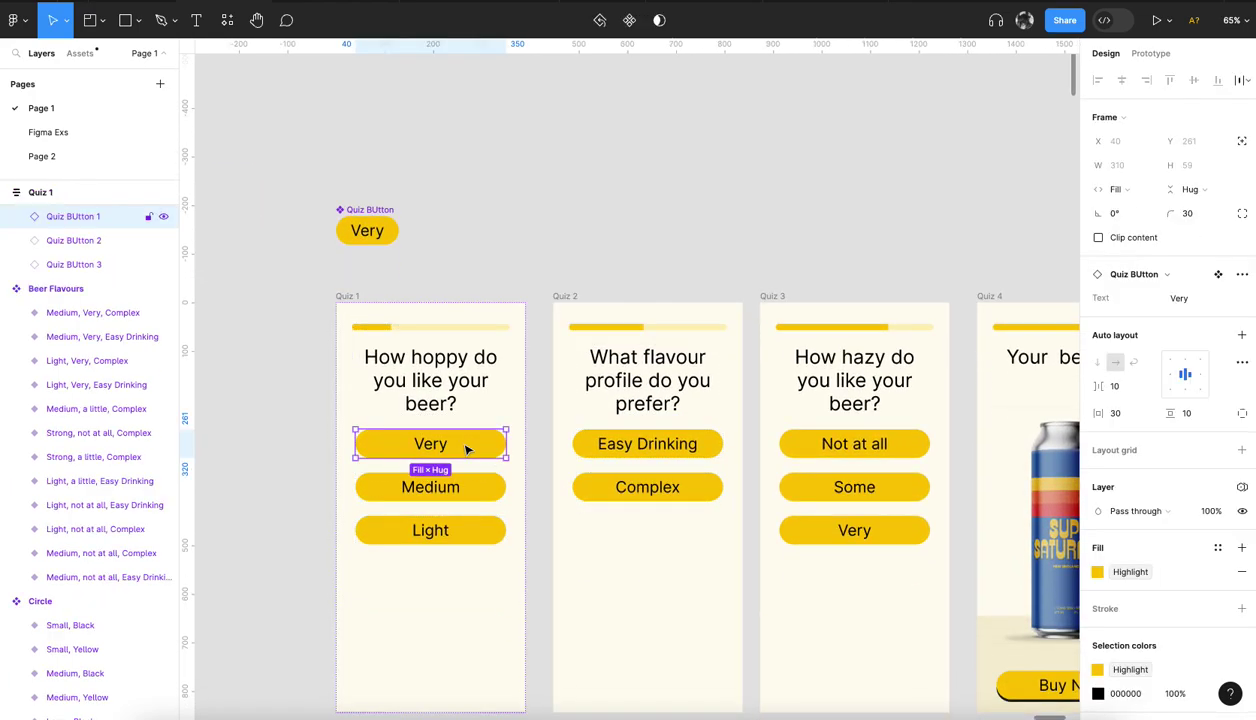
pyautogui.click(1150, 53)
pyautogui.click(1175, 114)
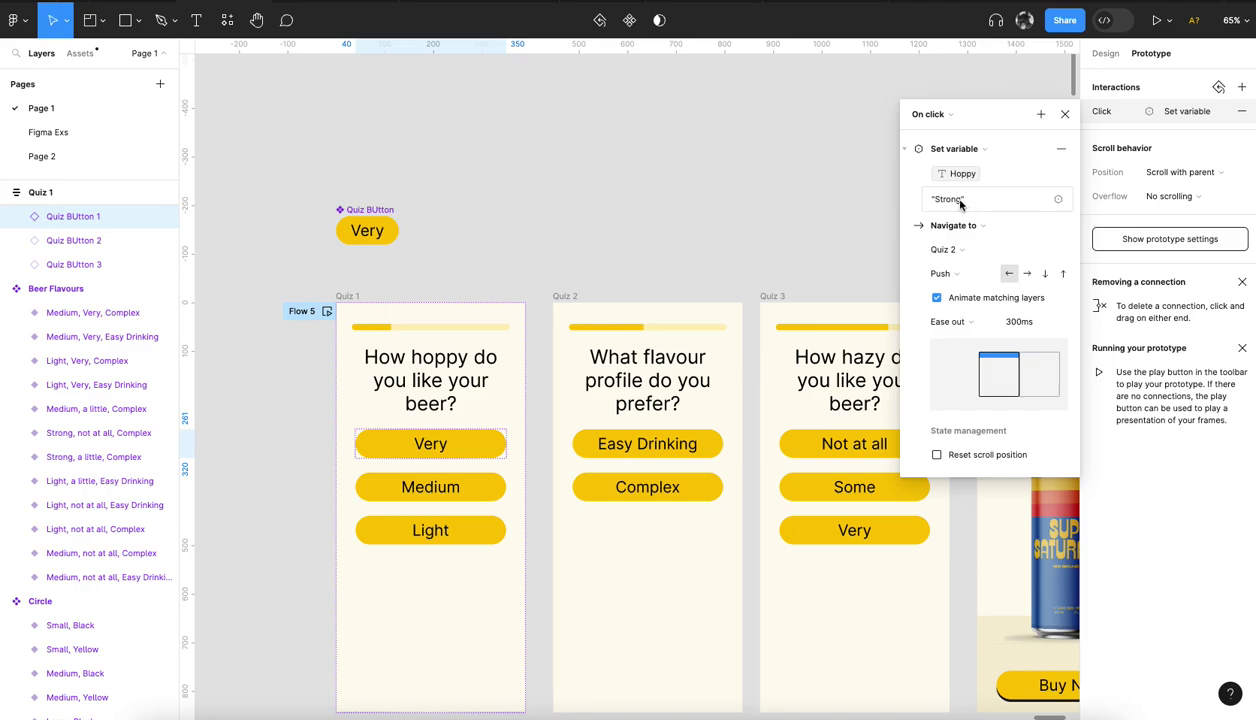
# Check the Strong, not at all, Complex can variant's Hoppy value in its design properties.
pyautogui.hscroll(-10, 664, 247)
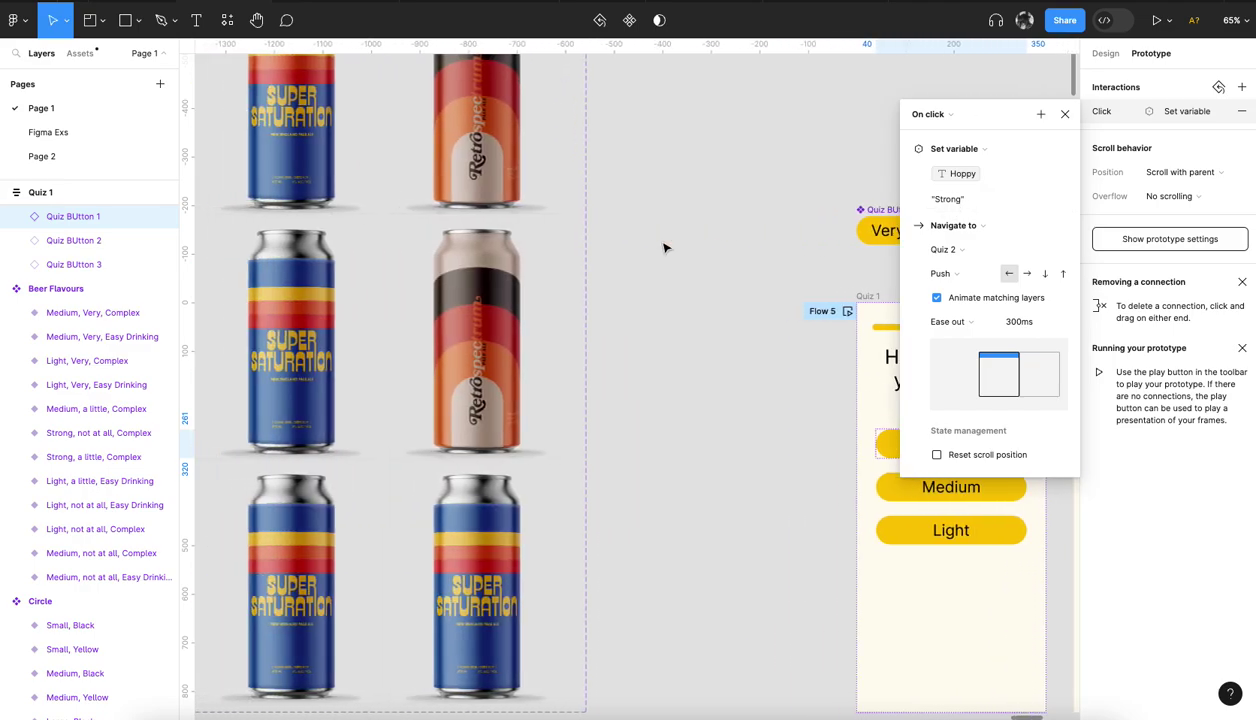
pyautogui.hscroll(-4, 664, 247)
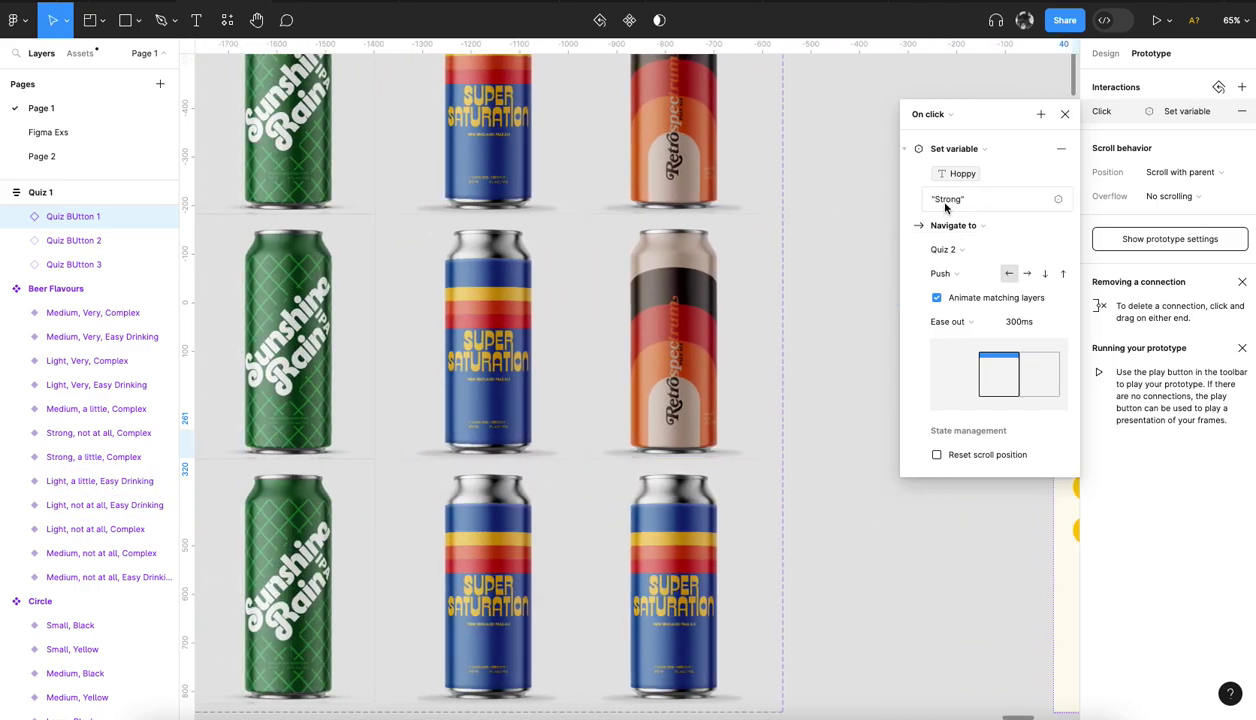
pyautogui.click(339, 359)
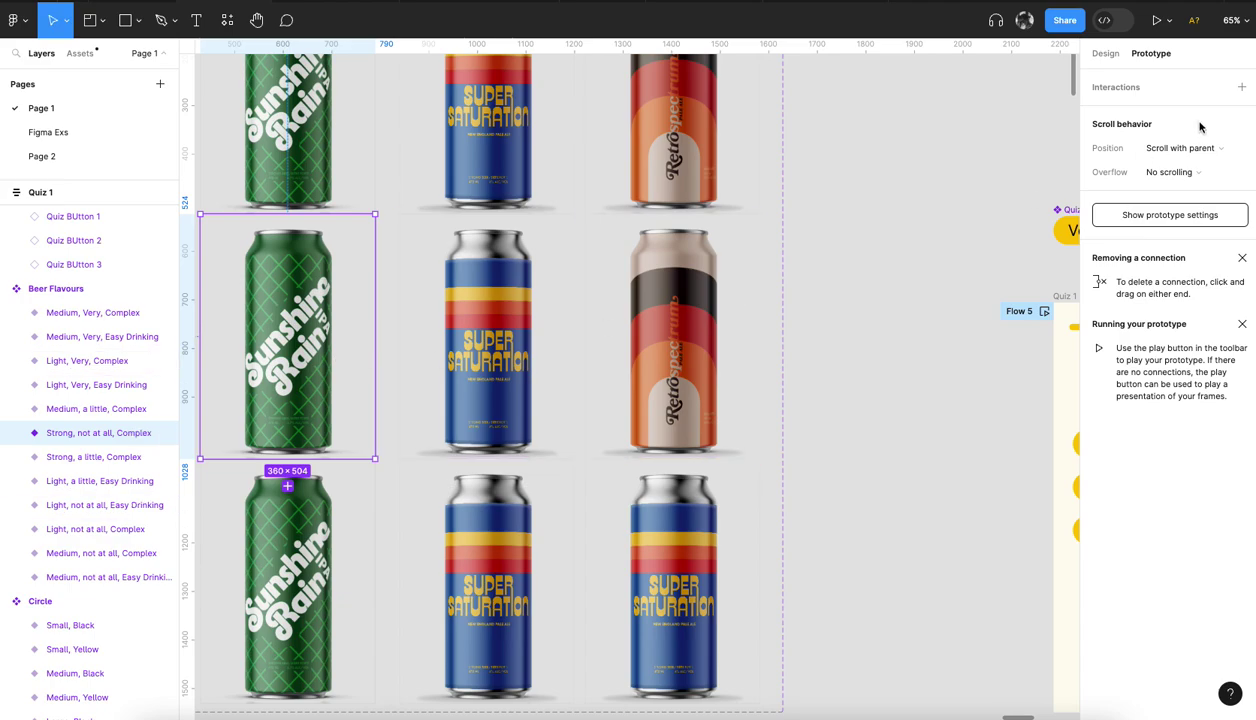
pyautogui.click(1102, 53)
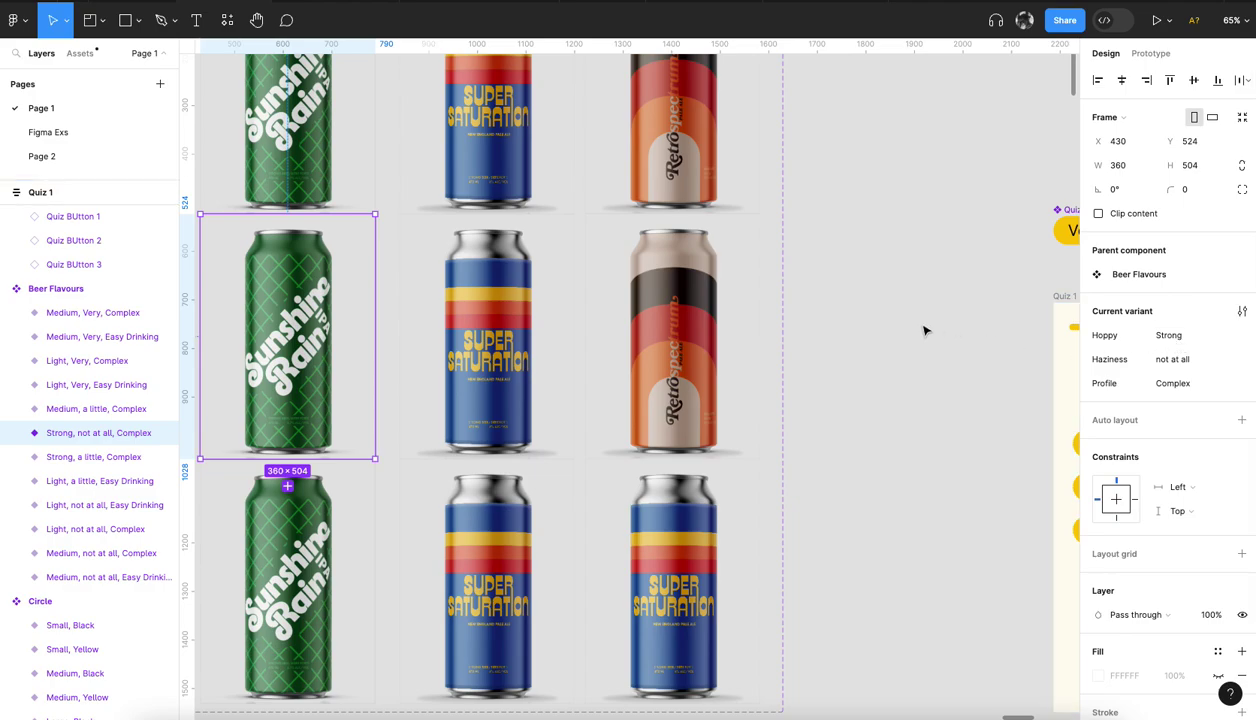
pyautogui.hscroll(10, 924, 329)
pyautogui.hscroll(2, 924, 329)
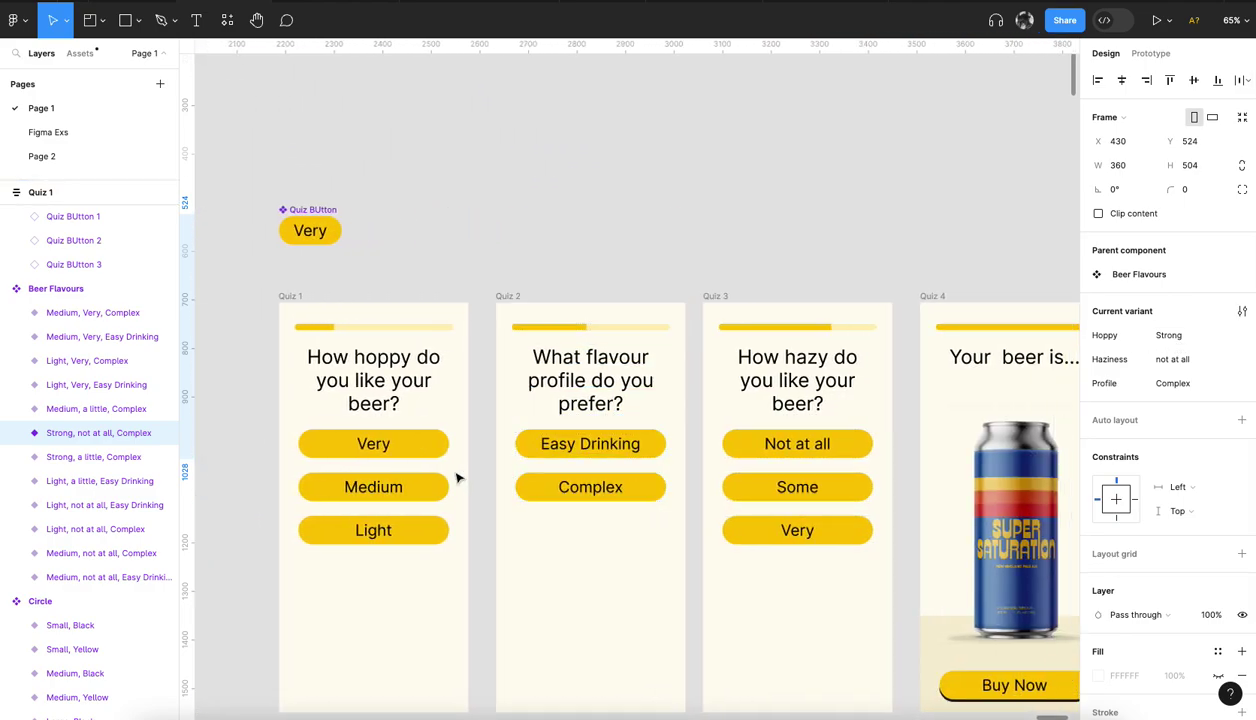
# Review the Set variable click interaction on Quiz 1's Medium answer.
pyautogui.click(404, 478)
pyautogui.click(1152, 56)
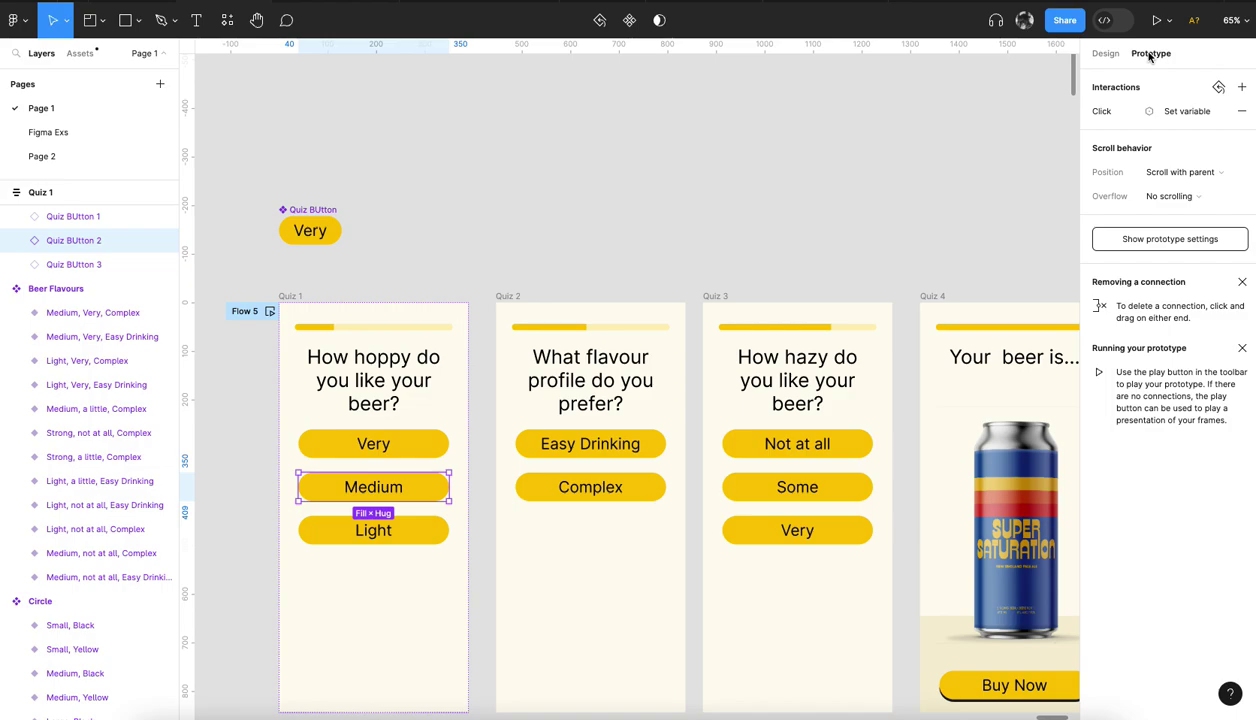
pyautogui.click(1165, 110)
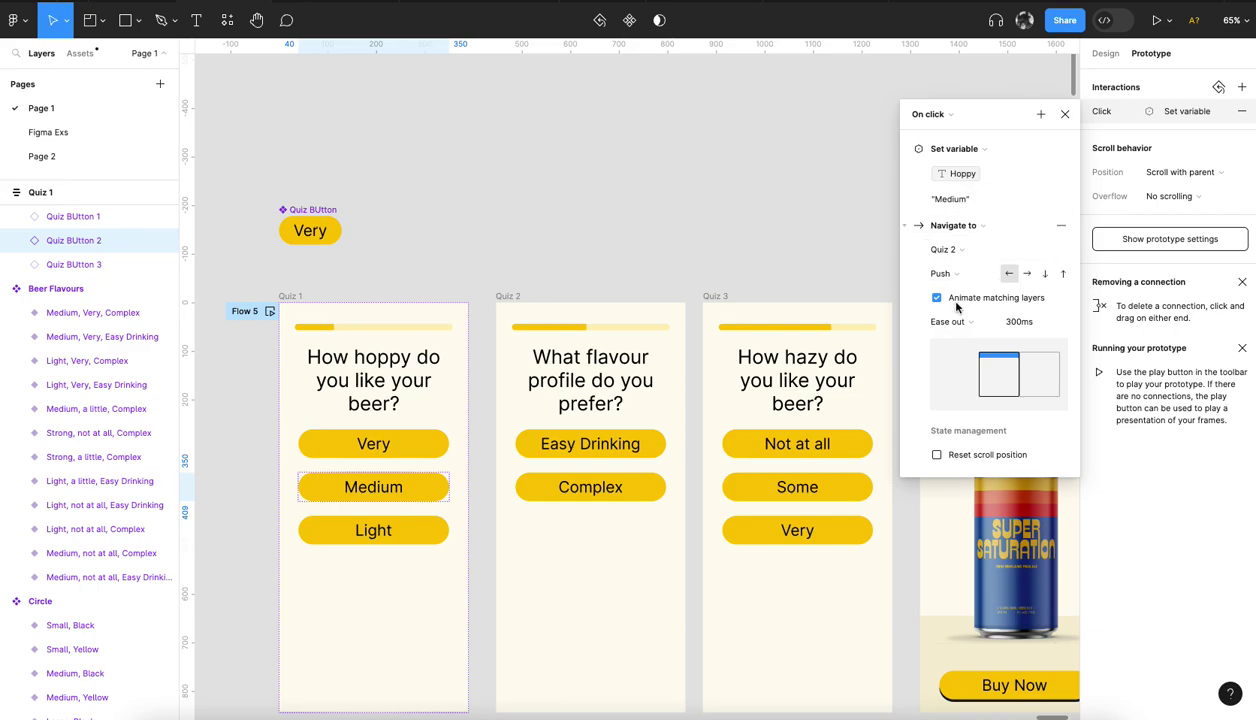
pyautogui.scroll(3, 482, 367)
pyautogui.hscroll(3, 482, 367)
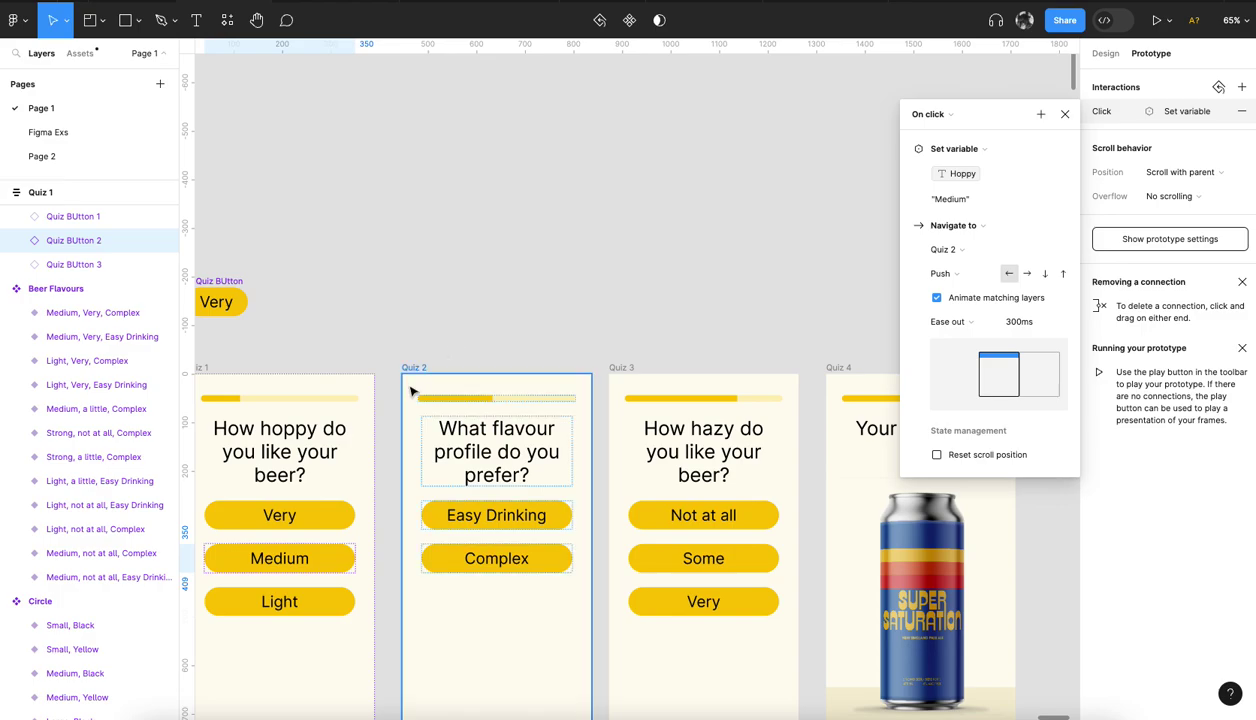
pyautogui.scroll(-3, 460, 330)
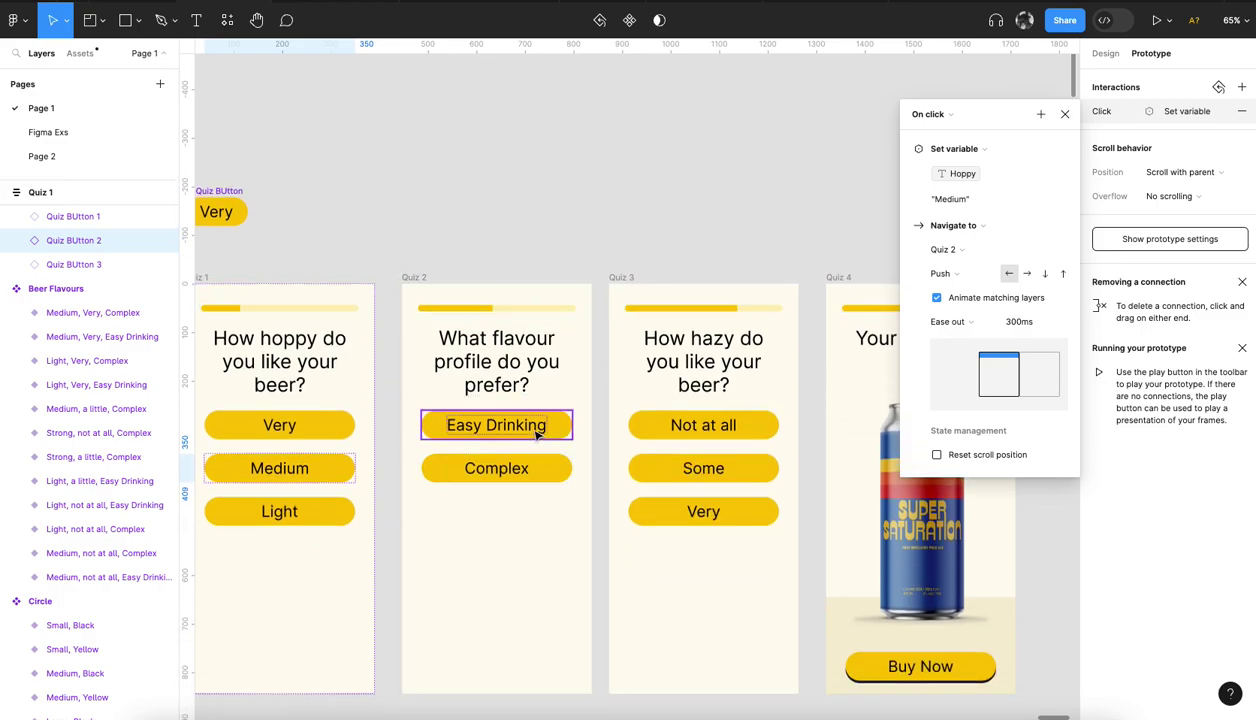
# Review the Easy Drinking and Some answers' interactions, with Some setting Hazy to 'a little'.
pyautogui.click(537, 430)
pyautogui.click(1180, 111)
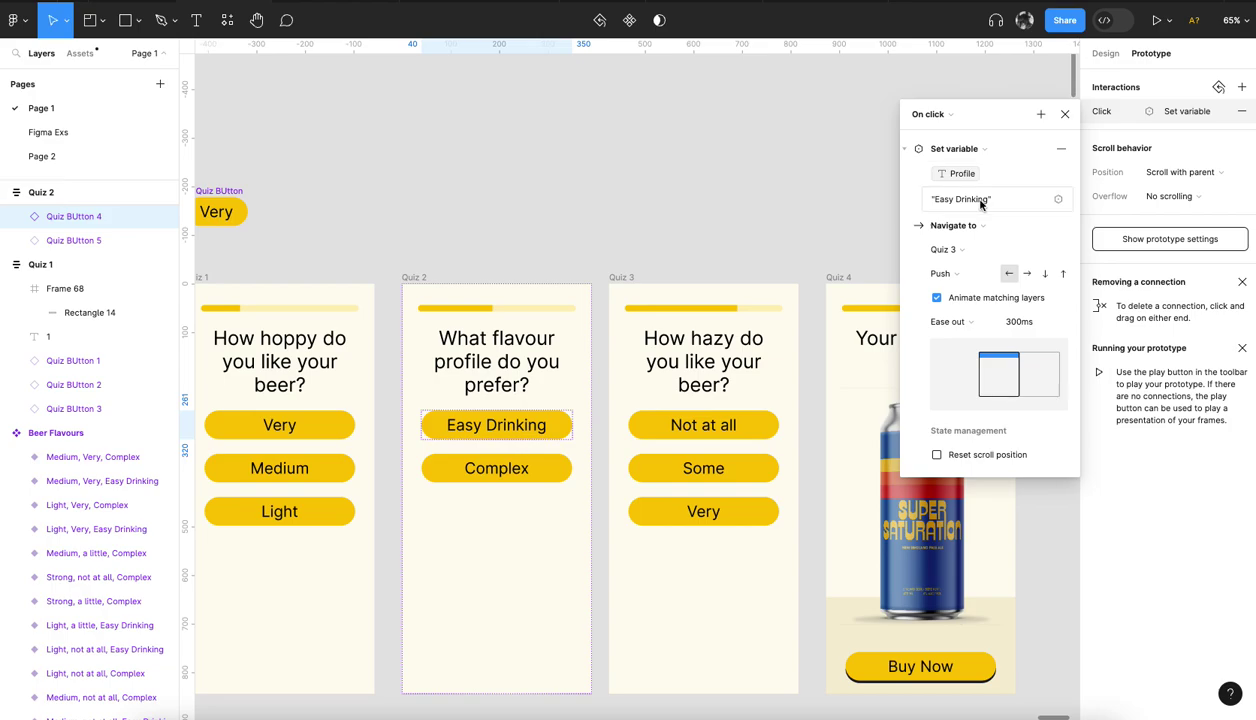
pyautogui.hscroll(5, 549, 364)
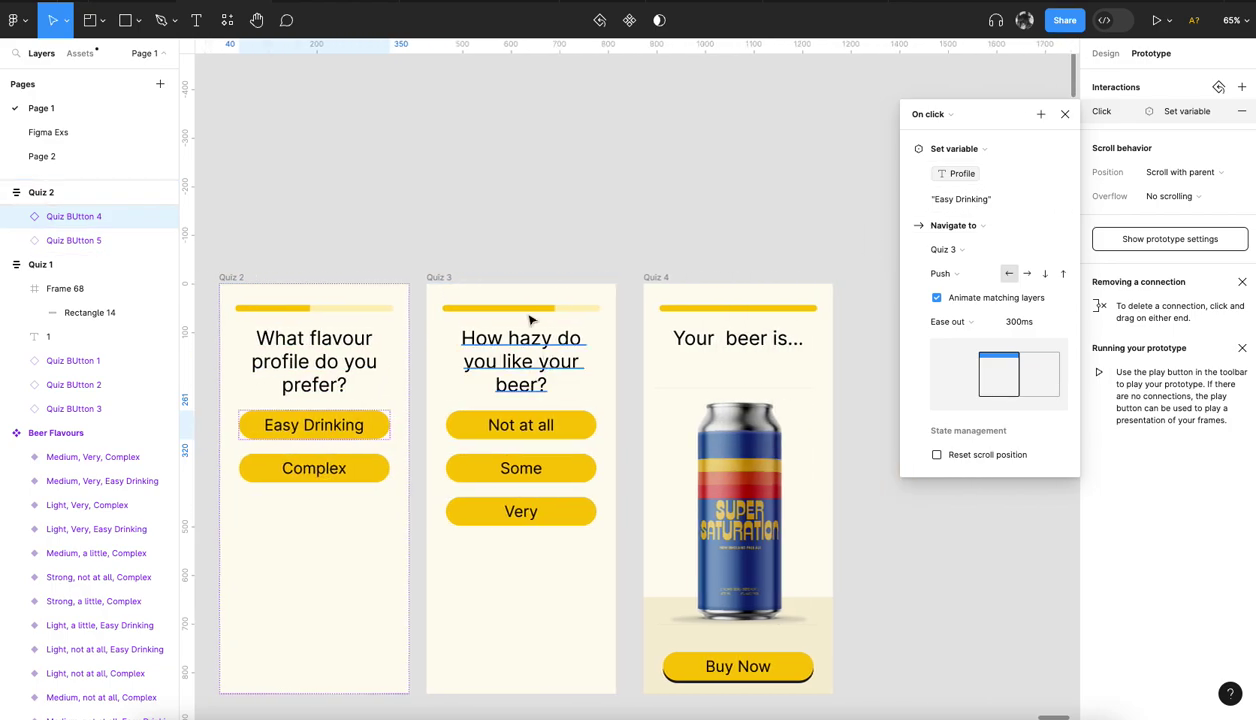
pyautogui.click(441, 275)
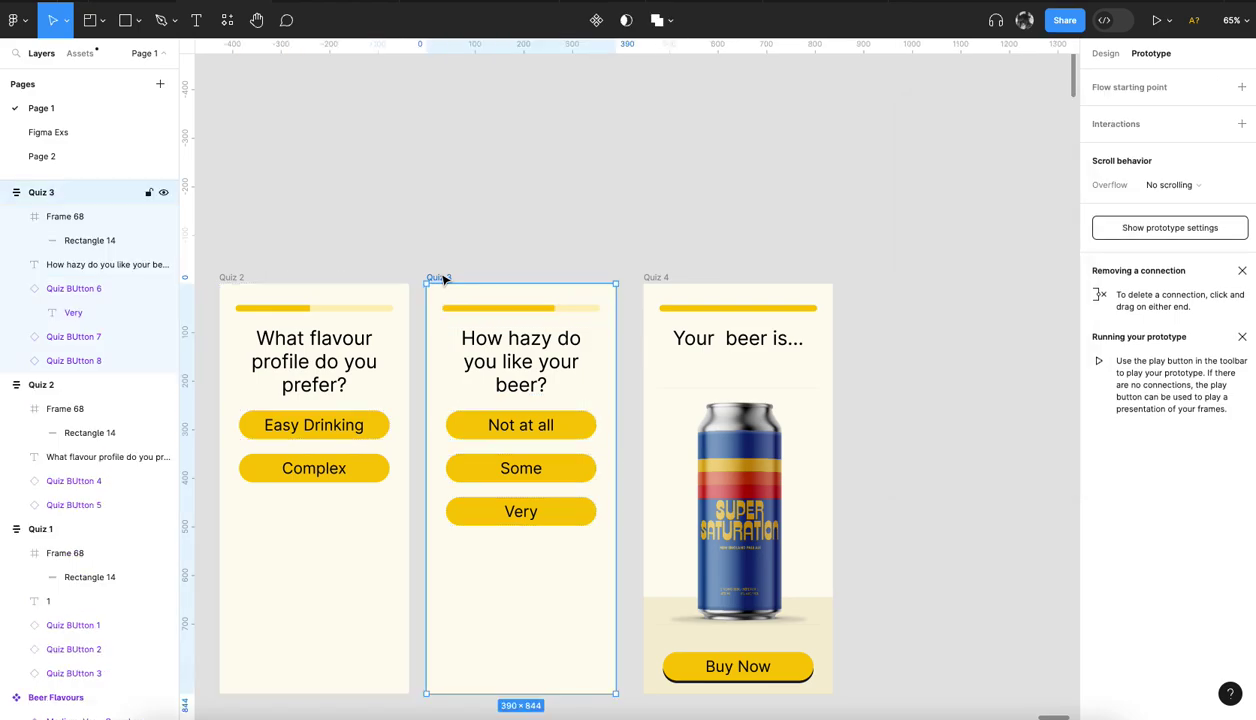
pyautogui.click(566, 475)
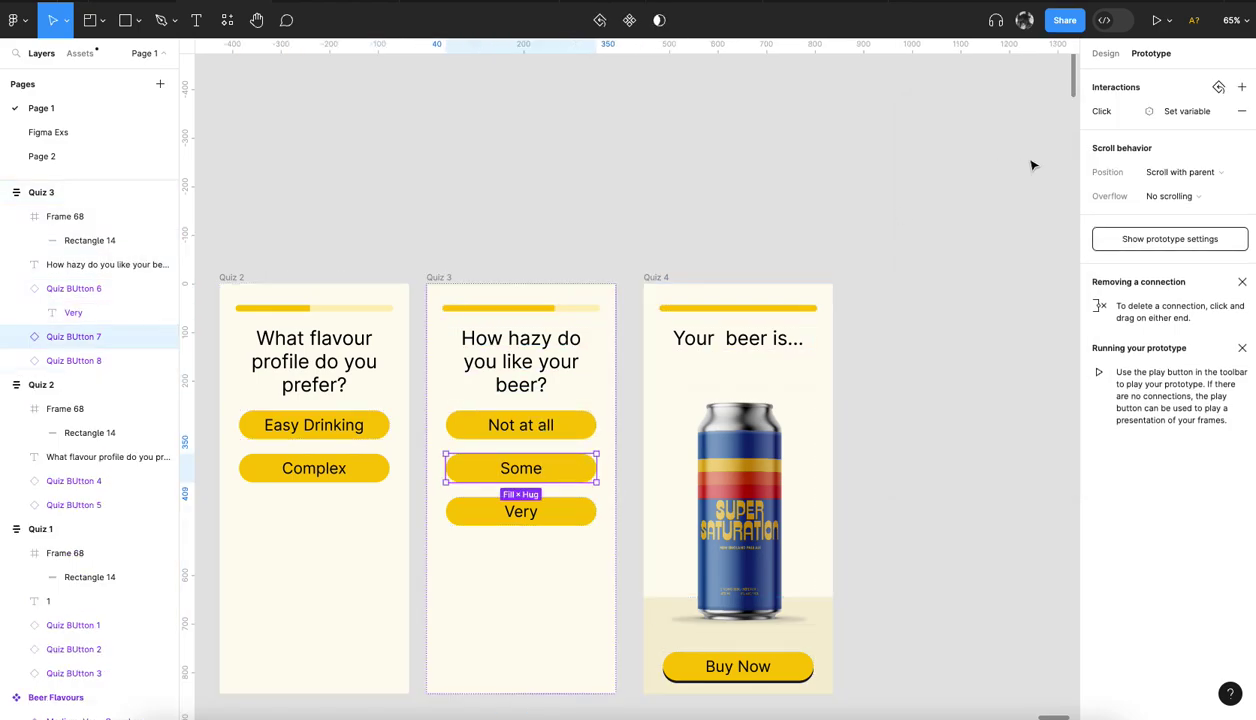
pyautogui.click(1172, 111)
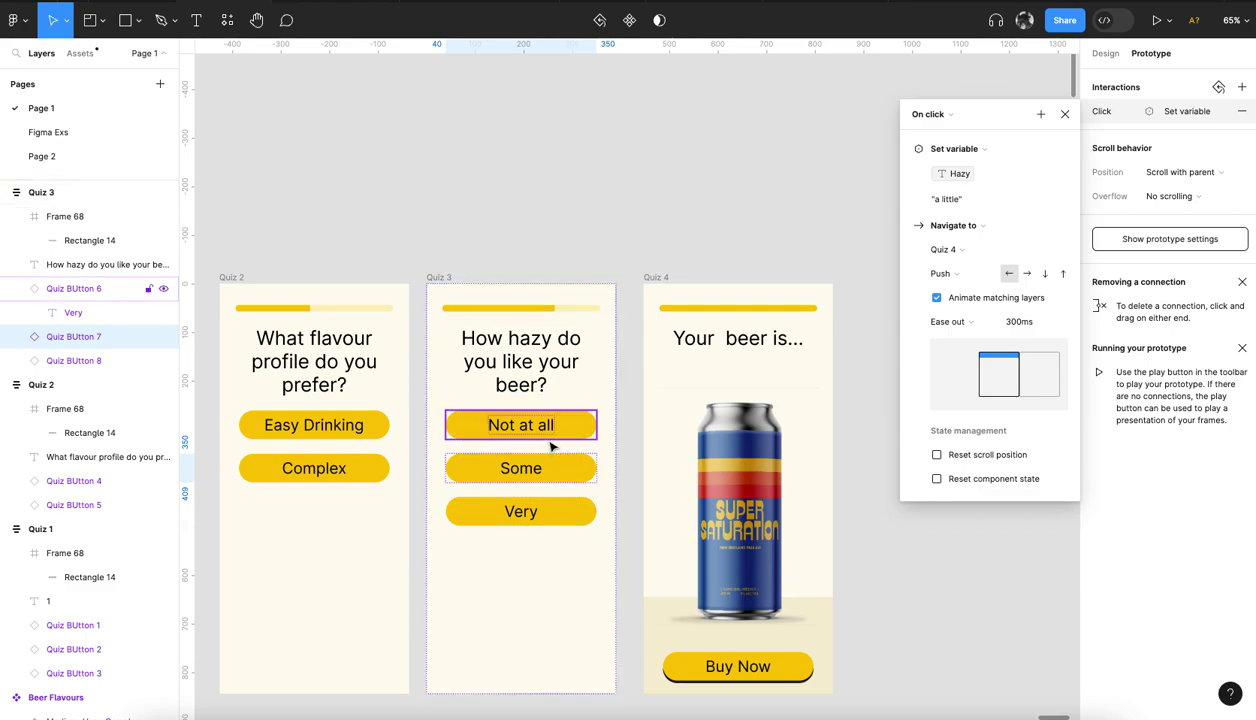
# Inspect several can variants' Hoppy, Haziness and Profile values, ending with Light, not at all, Easy Drinking.
pyautogui.hscroll(-10, 549, 447)
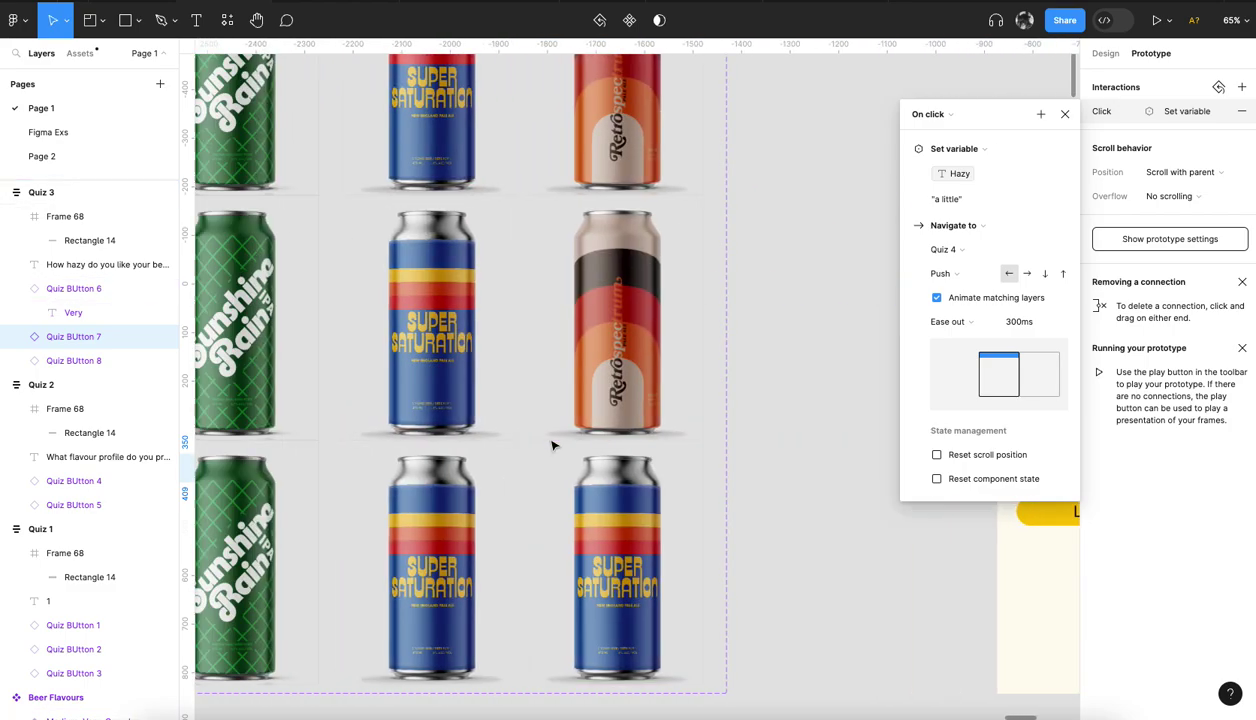
pyautogui.click(420, 522)
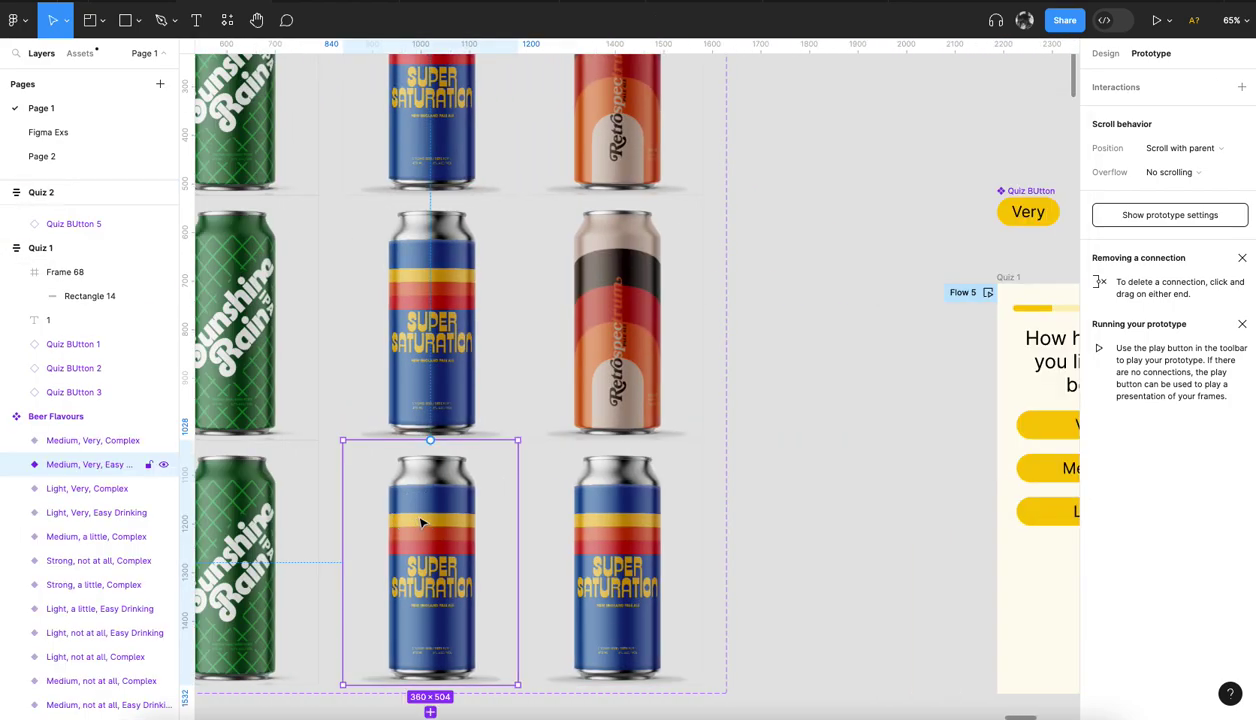
pyautogui.click(1103, 53)
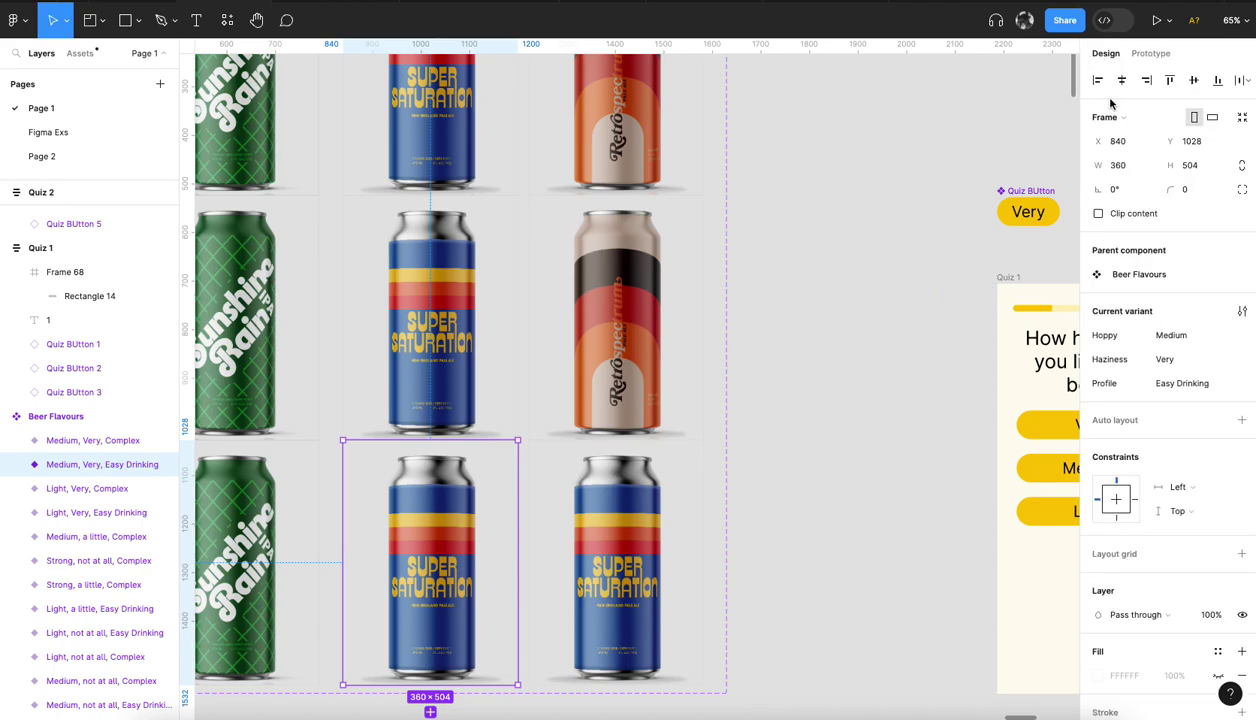
pyautogui.click(618, 479)
pyautogui.click(426, 337)
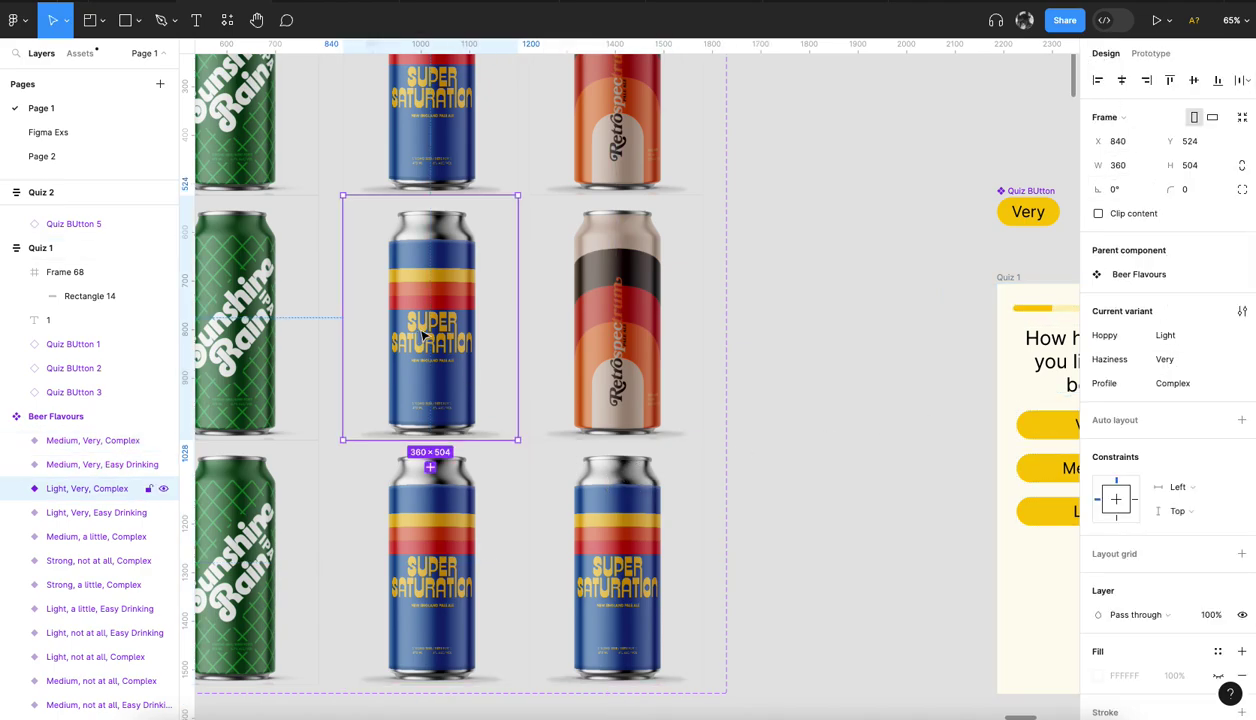
pyautogui.click(628, 293)
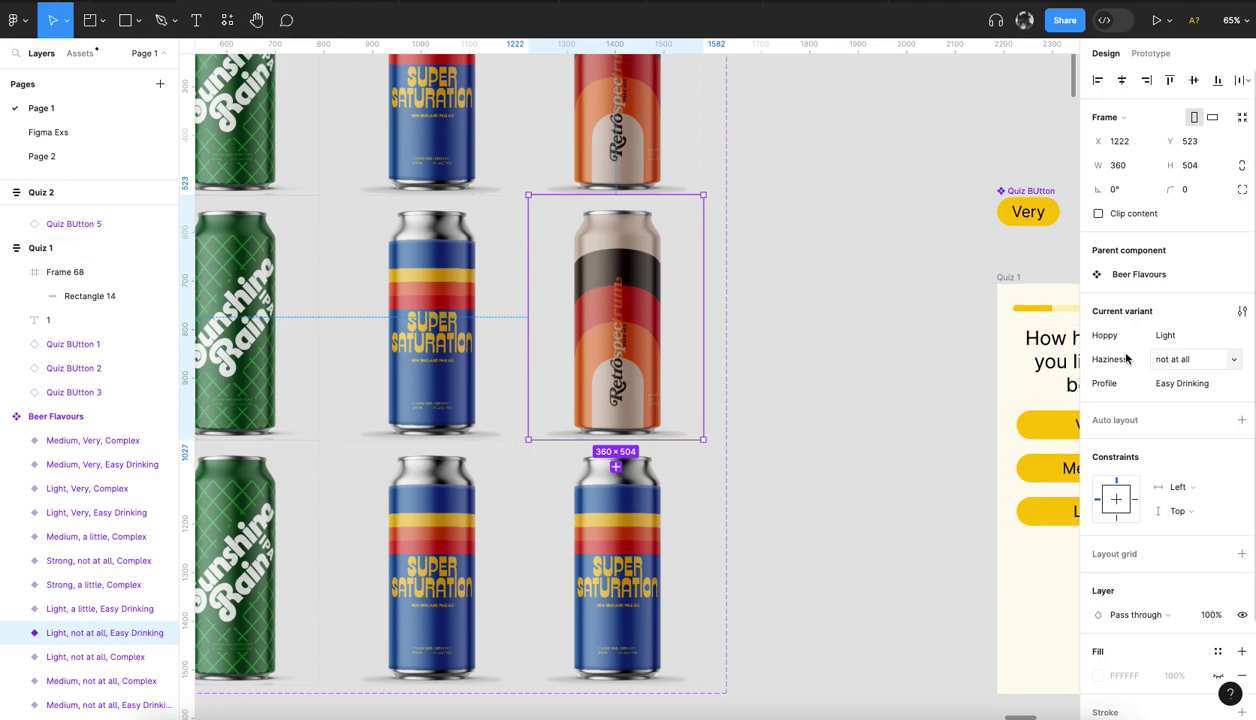
pyautogui.hscroll(15, 630, 400)
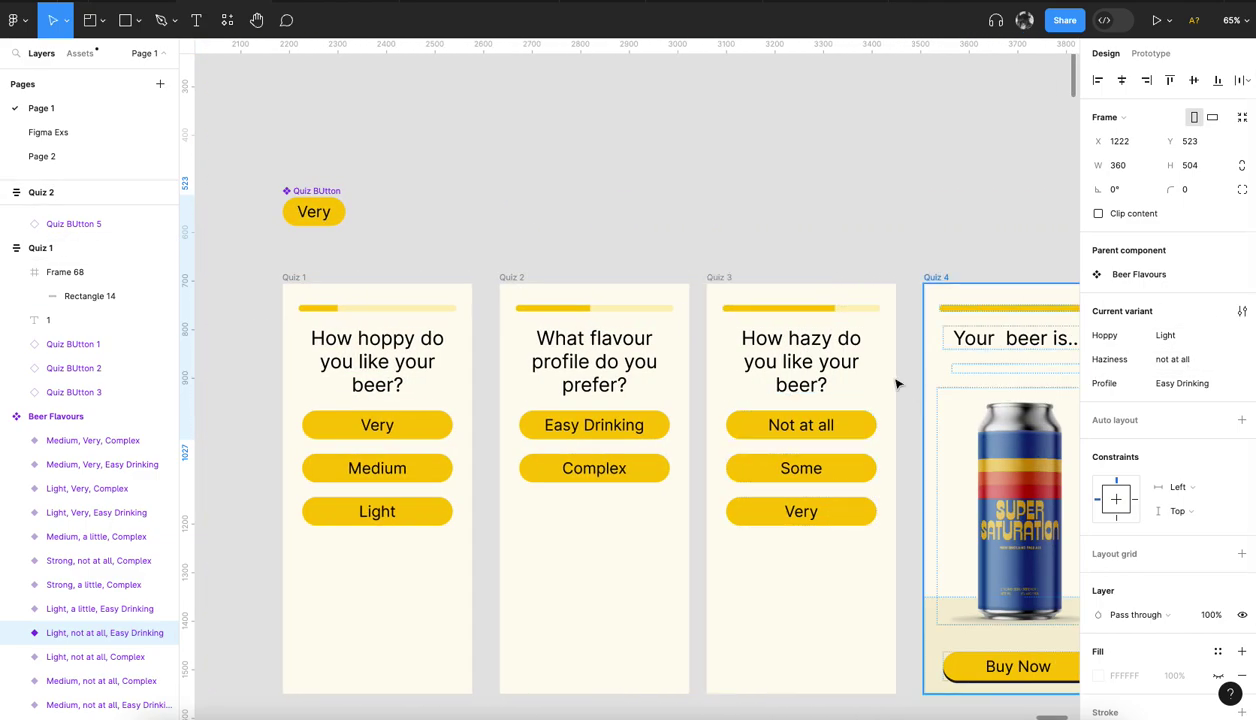
pyautogui.hscroll(5, 746, 289)
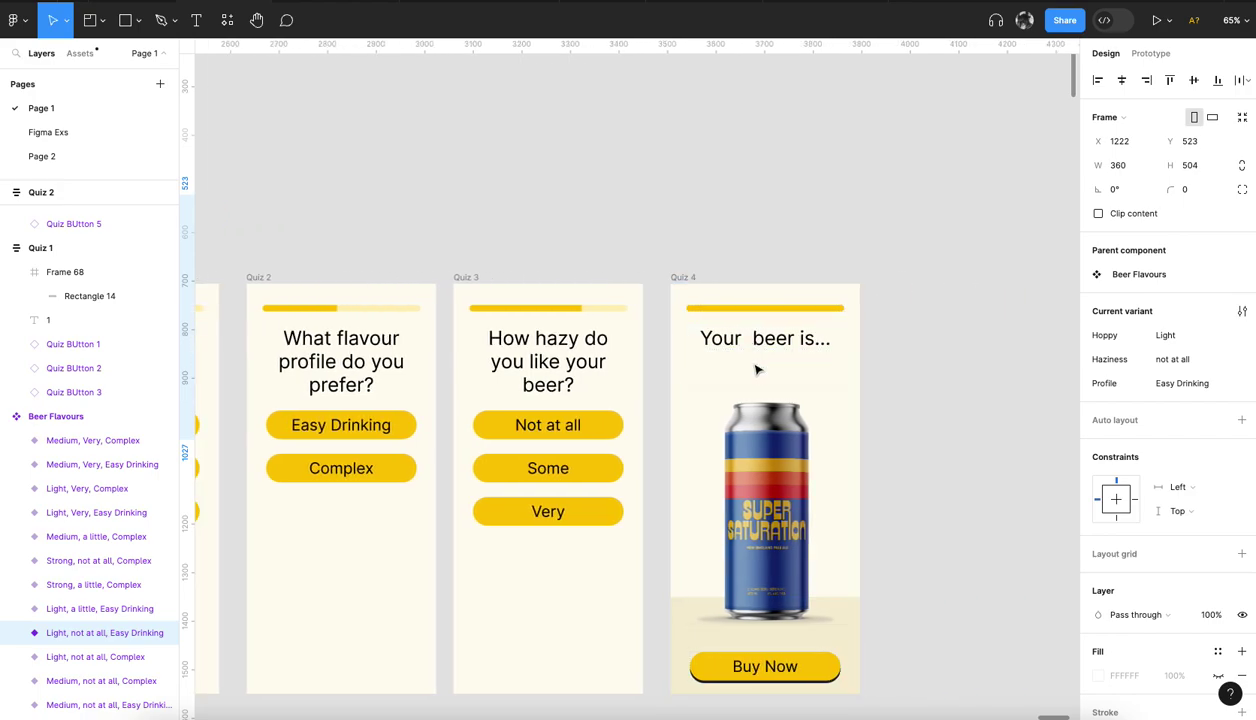
# Detach the Quiz 4 can's Hoppy, Haziness and Profile from variables and set Hoppy to Strong.
pyautogui.click(690, 278)
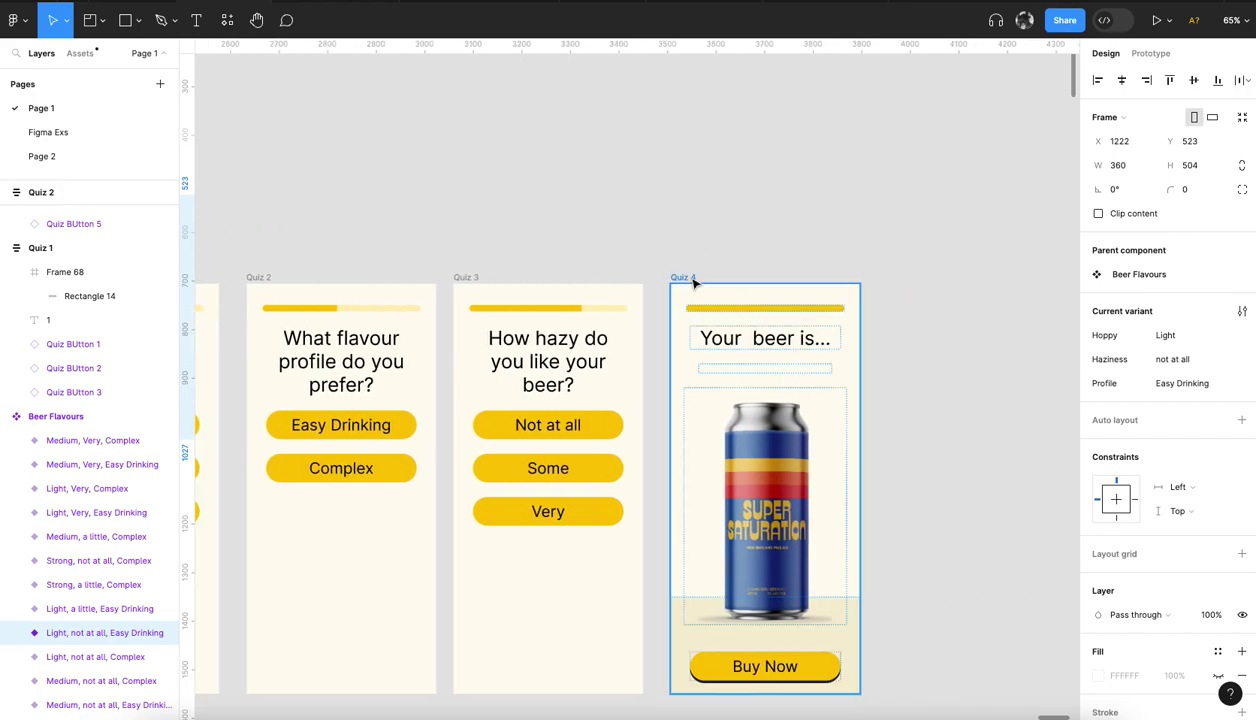
pyautogui.click(785, 460)
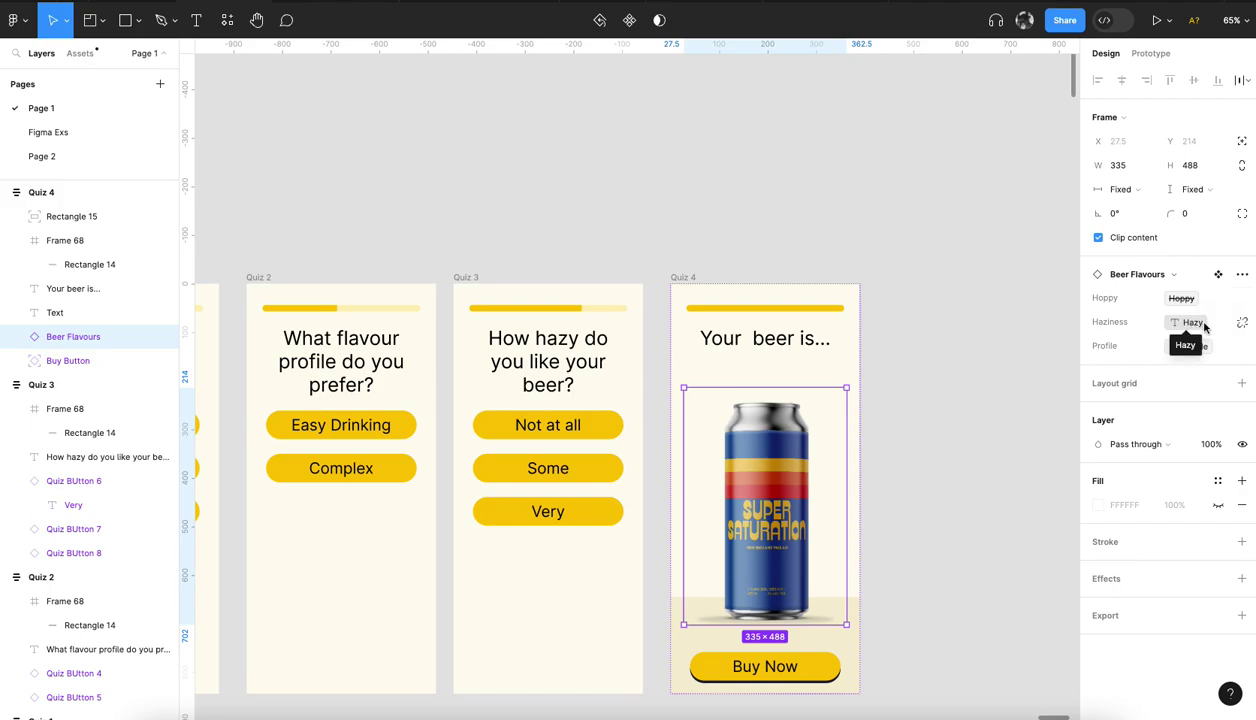
pyautogui.click(1242, 300)
pyautogui.click(1242, 322)
pyautogui.click(1242, 347)
pyautogui.hscroll(1, 943, 400)
pyautogui.hscroll(1, 943, 400)
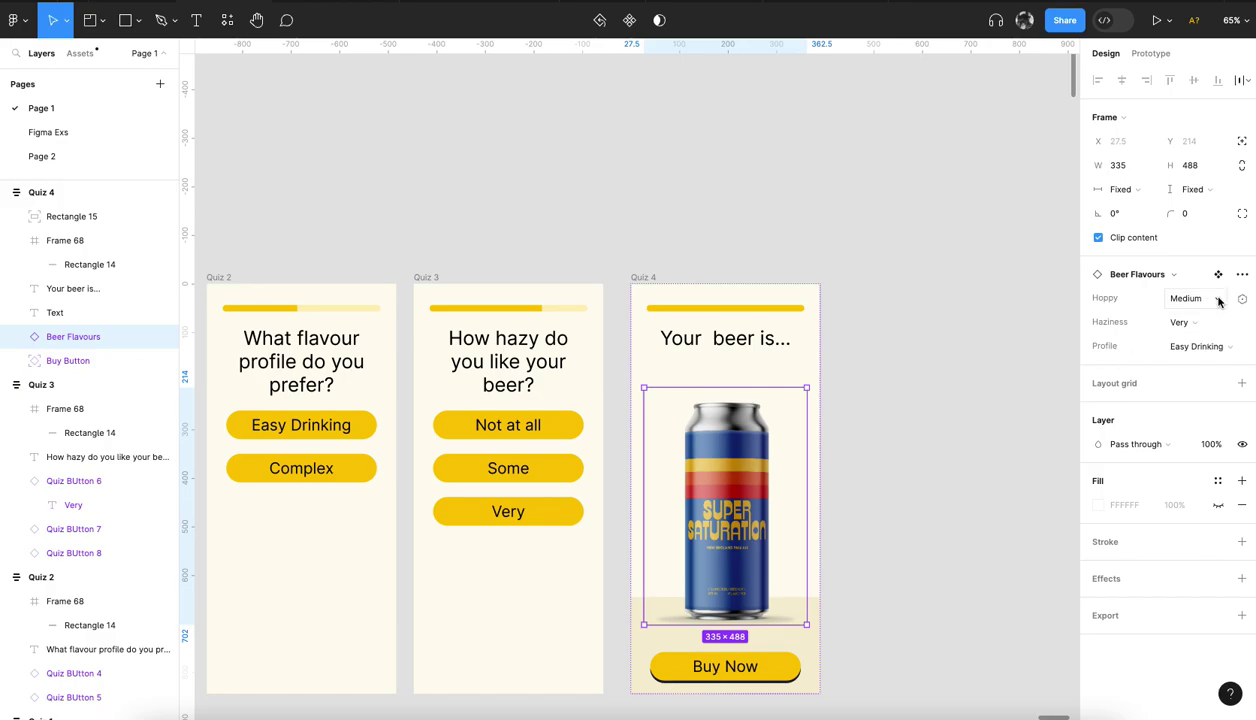
pyautogui.click(1195, 296)
pyautogui.click(1195, 318)
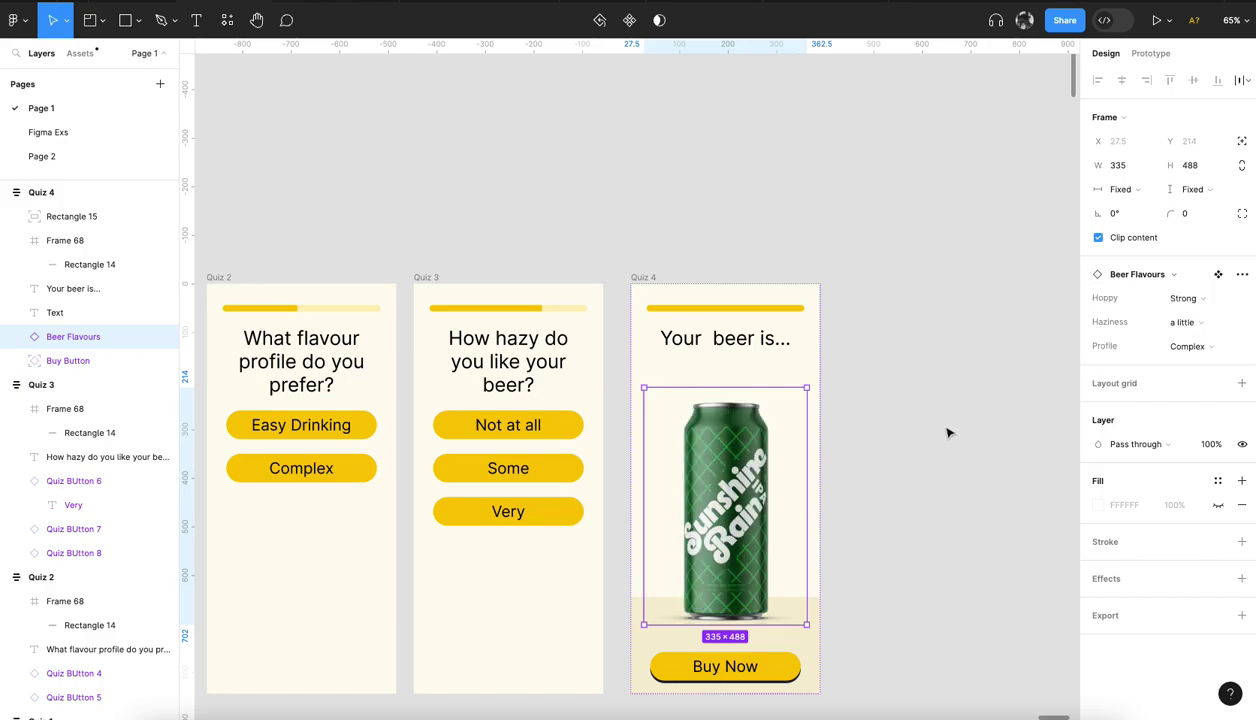
# Bind the can's Hoppy, Haziness and Profile properties to the Hoppy, Hazy and Profile variables.
pyautogui.moveTo(1243, 306)
pyautogui.click(1242, 300)
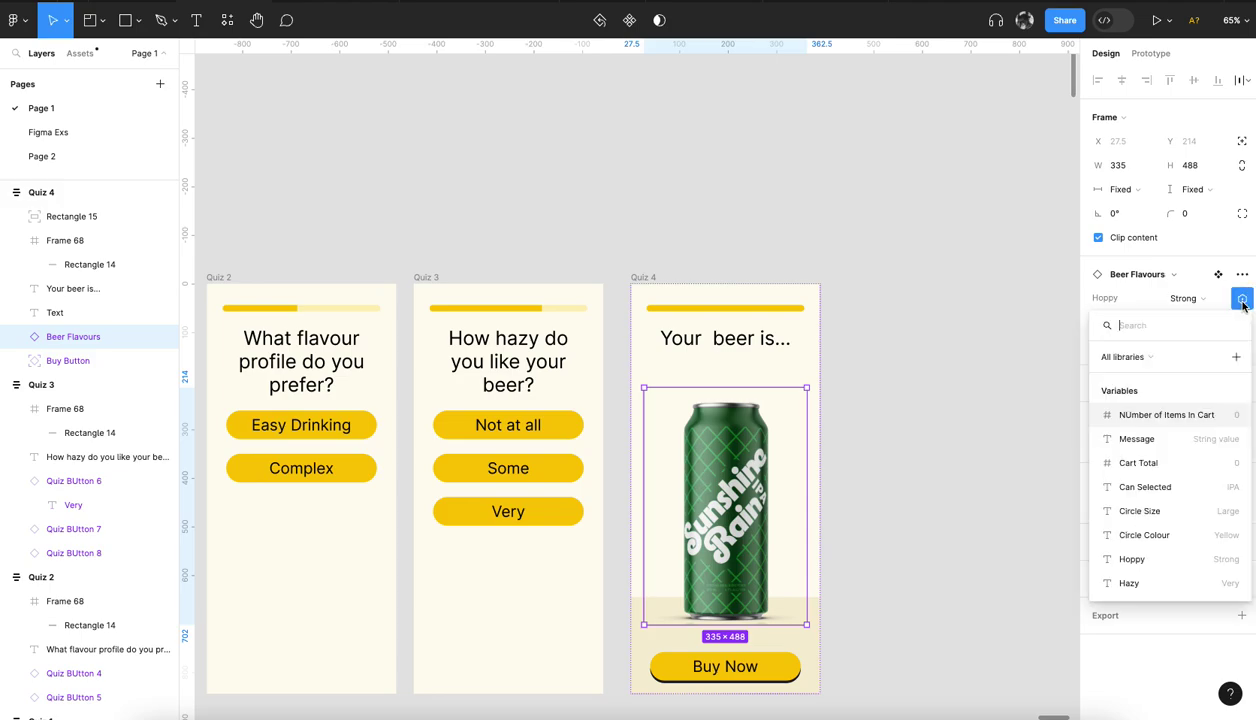
pyautogui.click(1166, 568)
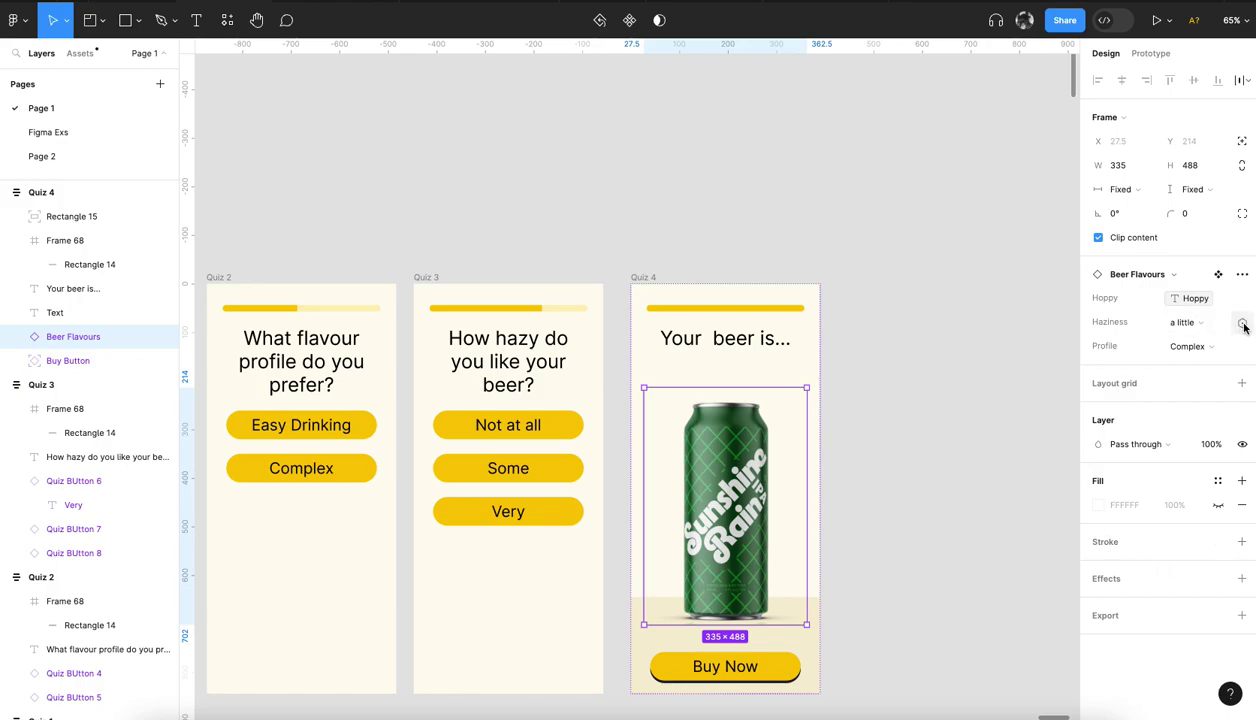
pyautogui.click(1242, 324)
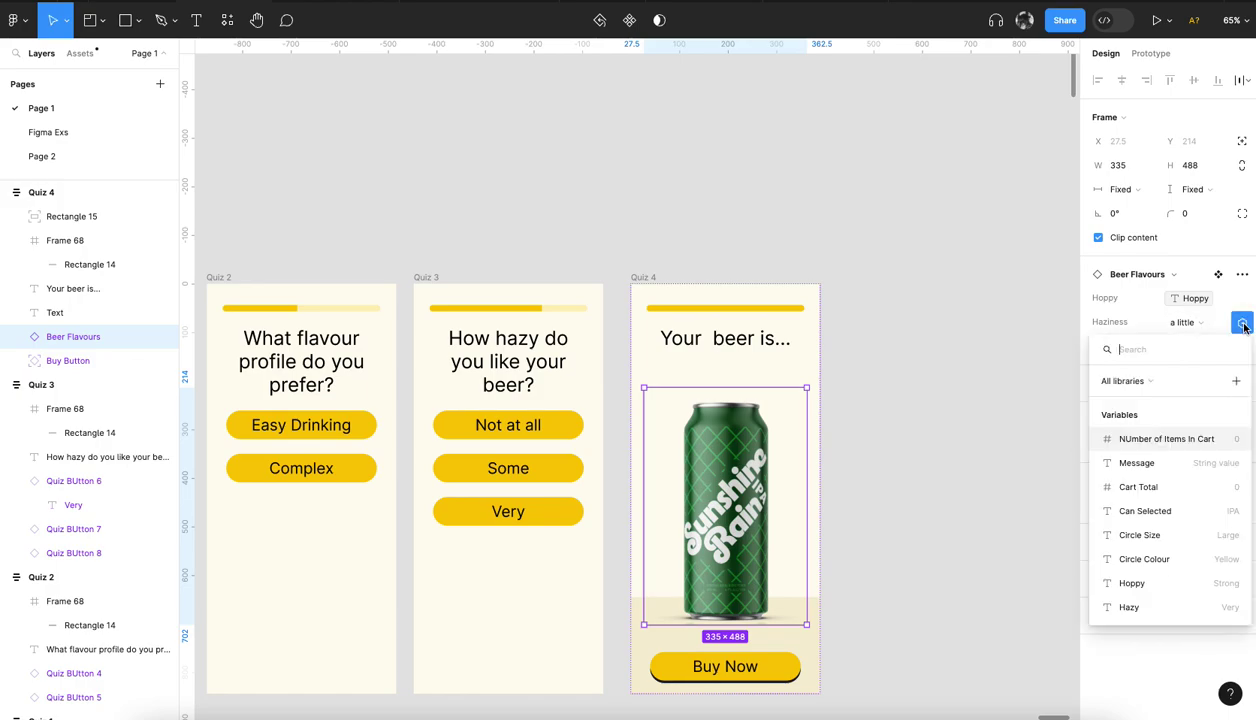
pyautogui.click(1164, 606)
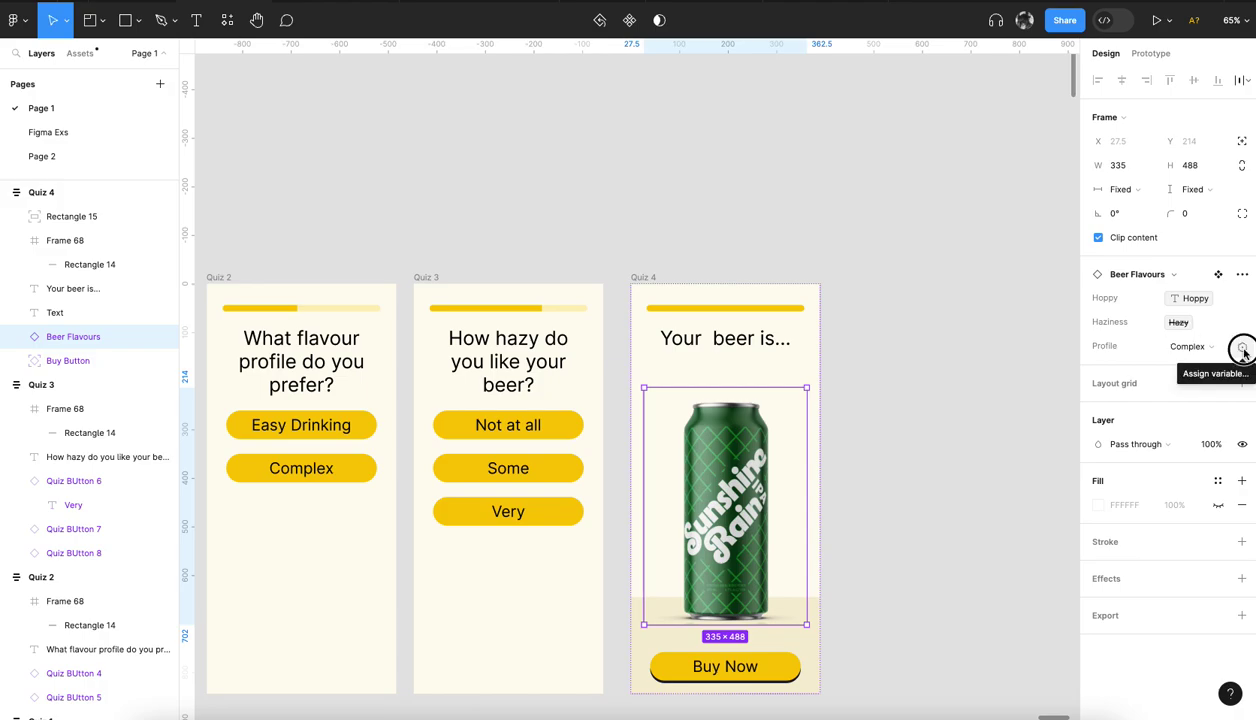
pyautogui.click(1242, 348)
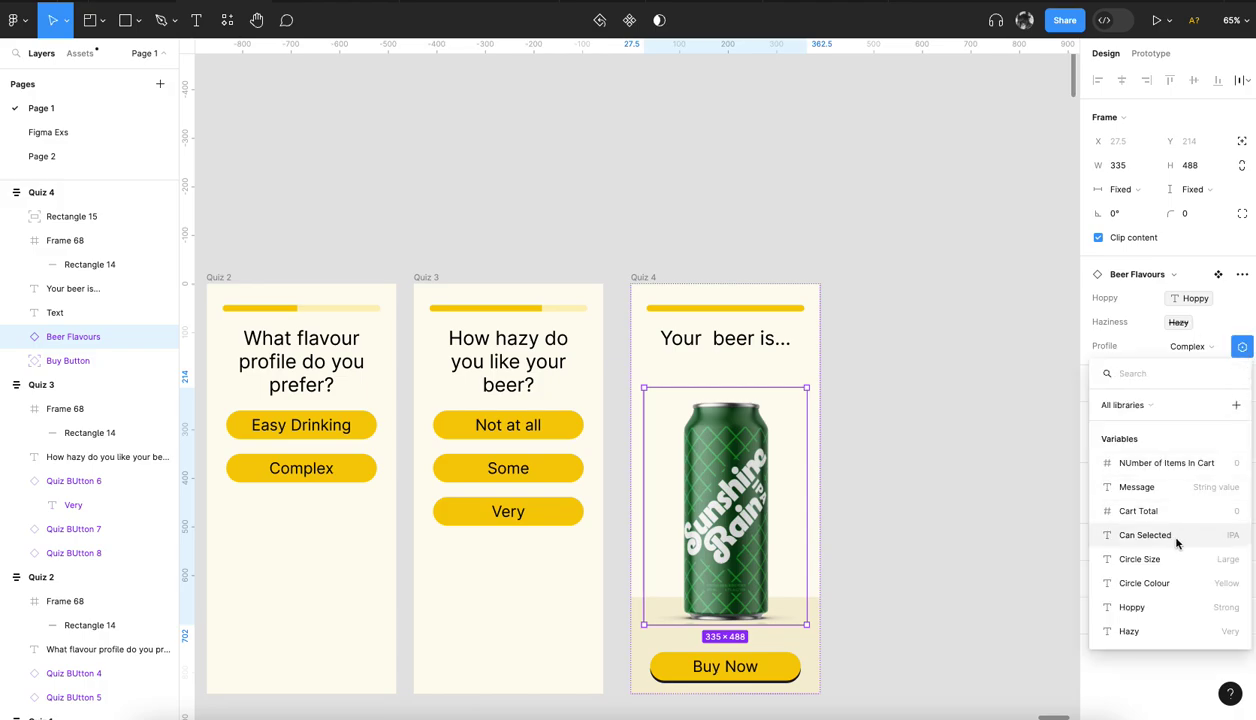
pyautogui.scroll(-2, 1150, 608)
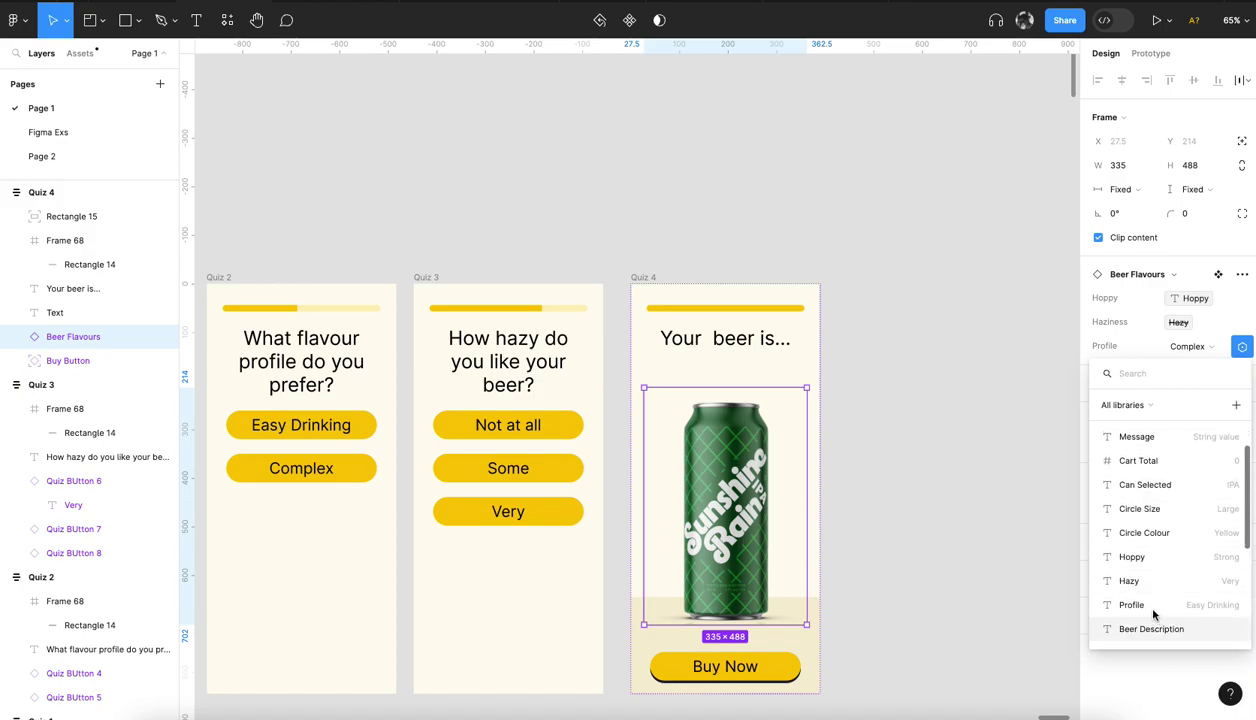
pyautogui.click(1149, 605)
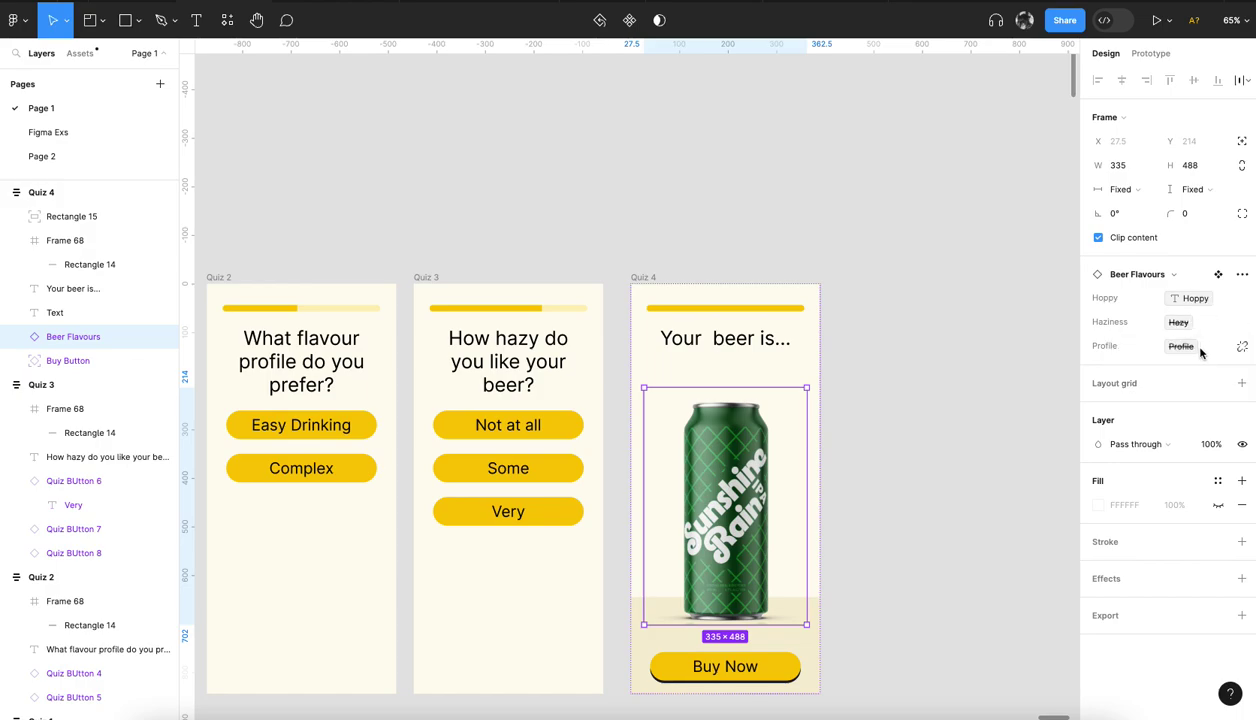
pyautogui.click(908, 398)
pyautogui.click(648, 279)
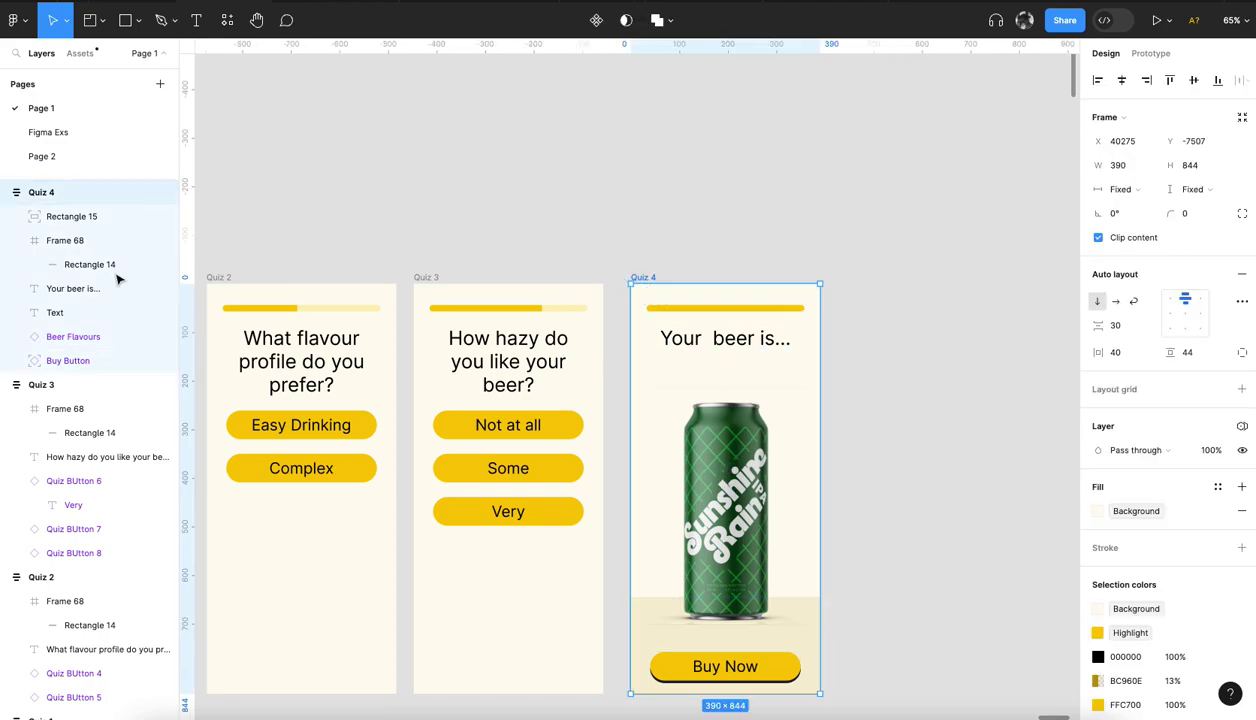
pyautogui.click(61, 289)
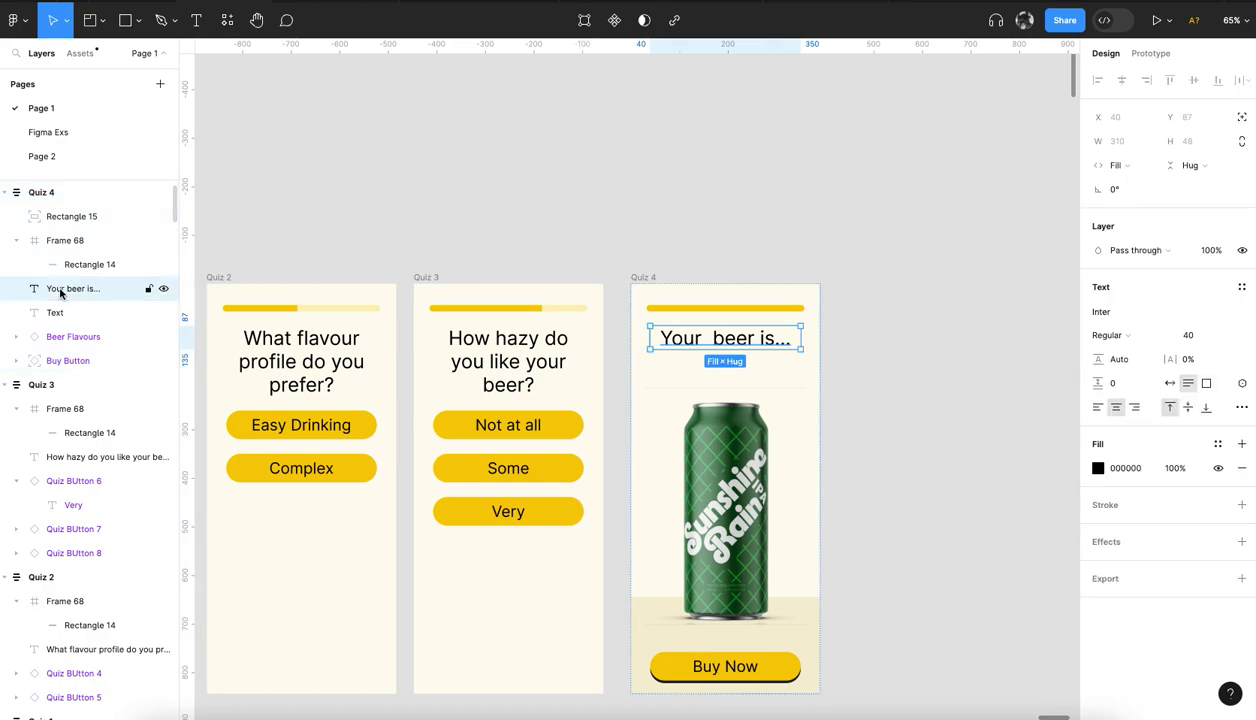
pyautogui.click(55, 314)
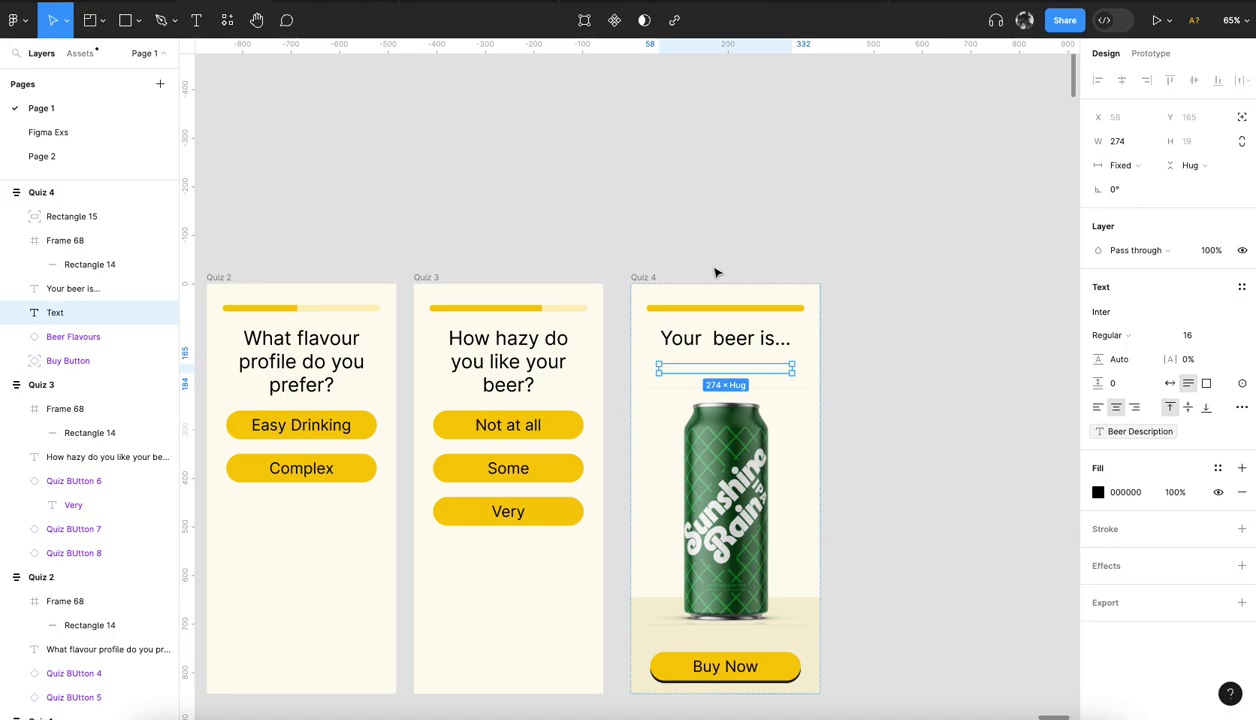
pyautogui.click(969, 160)
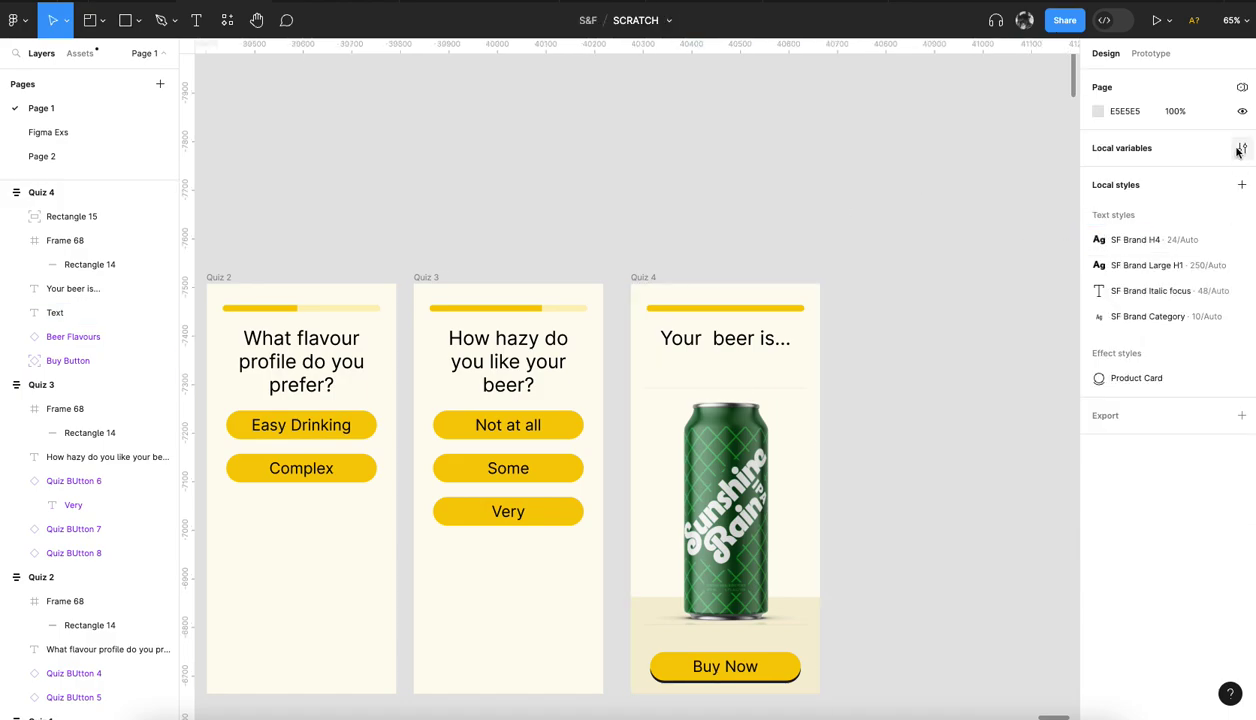
pyautogui.click(1240, 150)
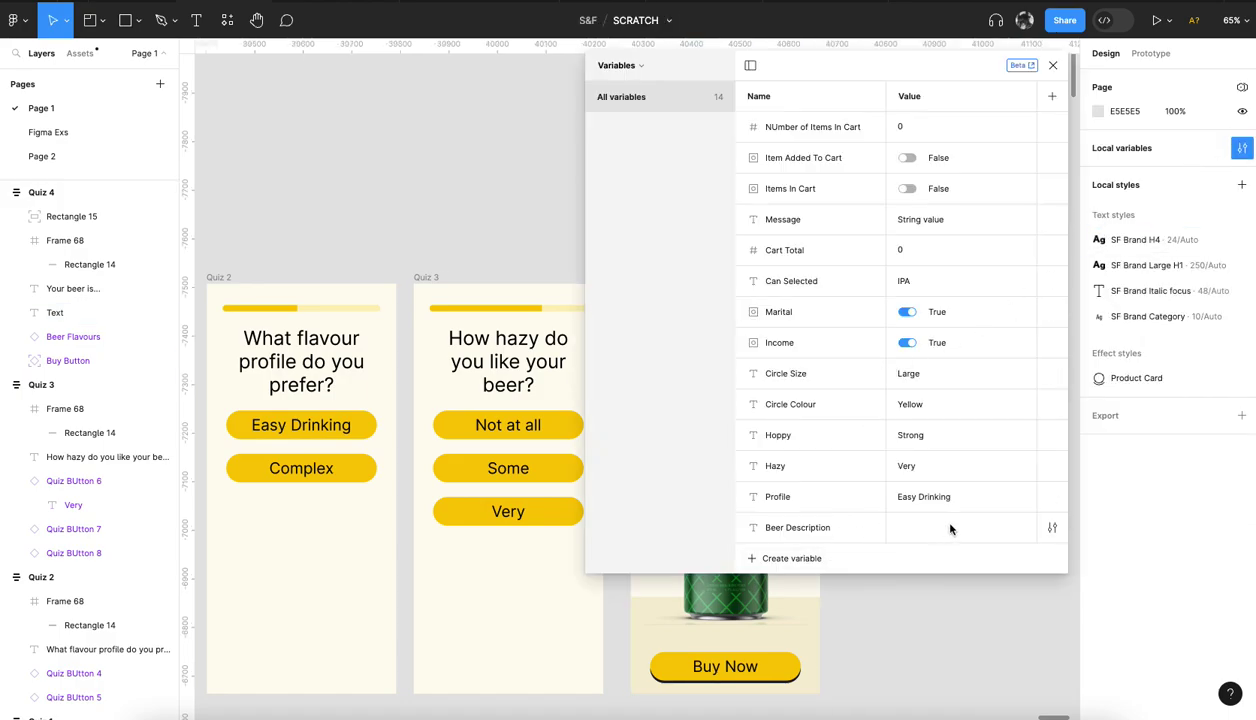
pyautogui.click(1052, 65)
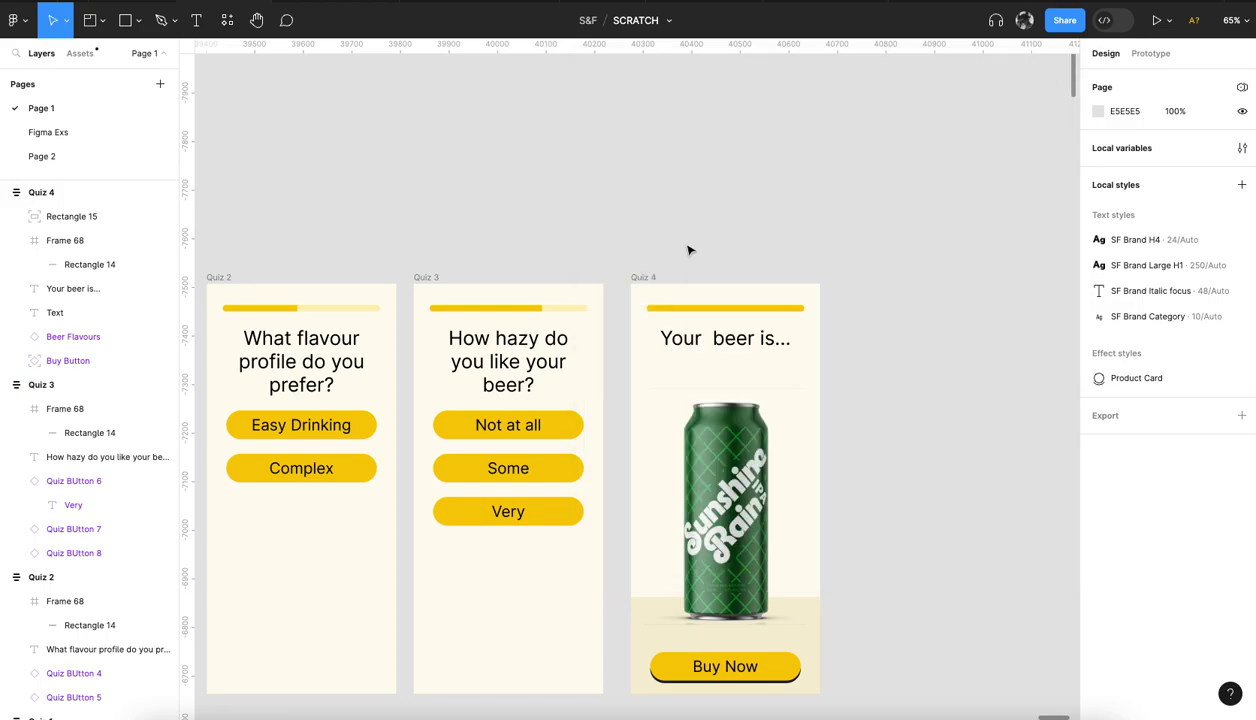
pyautogui.click(640, 277)
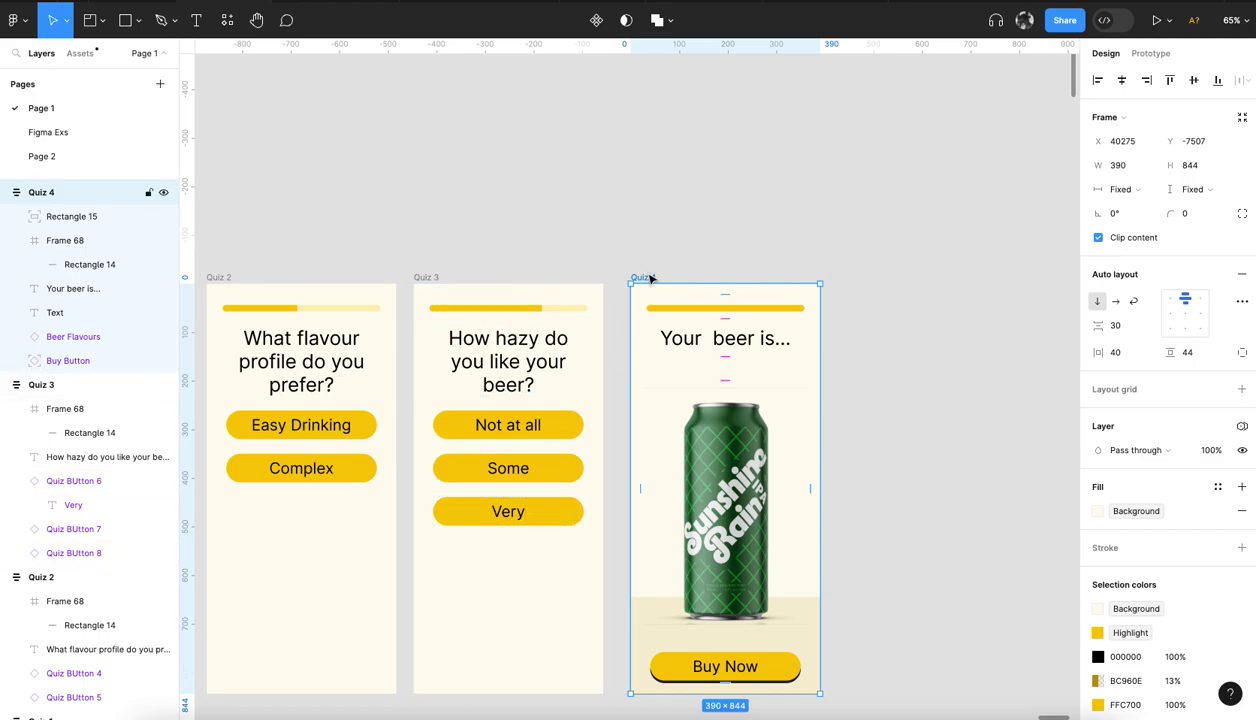
# Edit Quiz 4's 1ms after-delay expression so Beer Description reads 'Hoppy hoppiness, Profile, and Hazy hazy'.
pyautogui.click(1147, 52)
pyautogui.click(1105, 147)
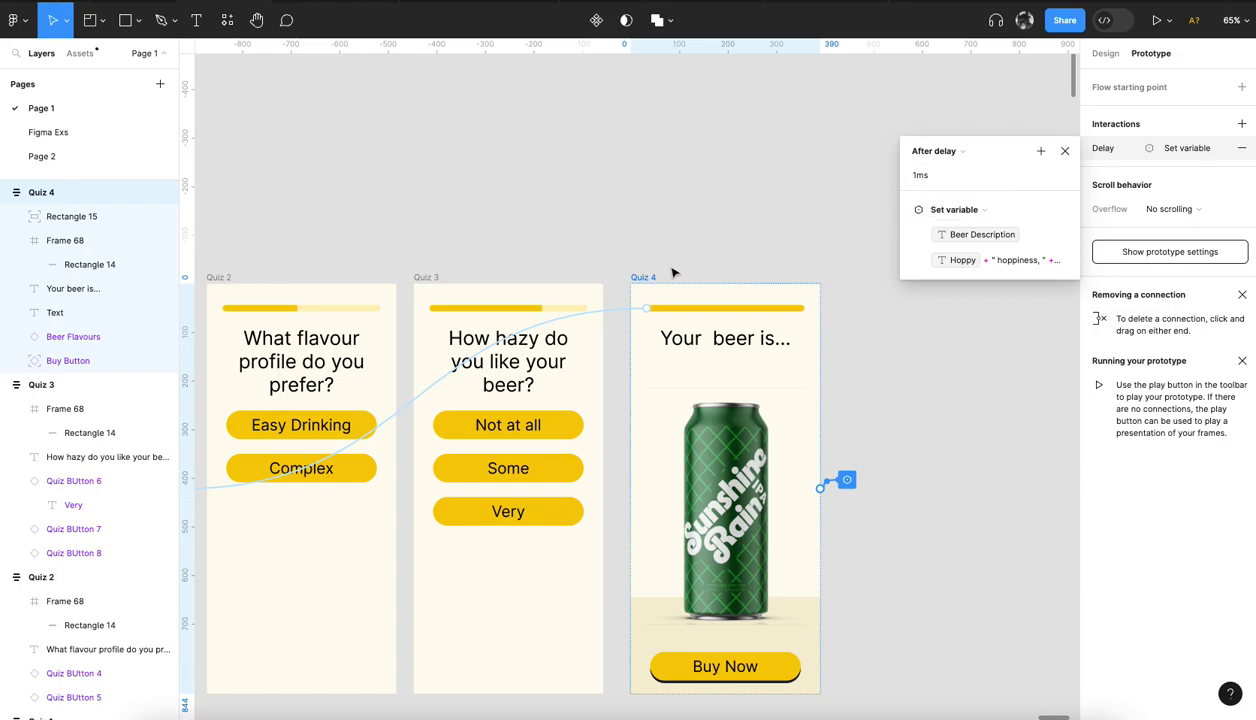
pyautogui.click(1015, 258)
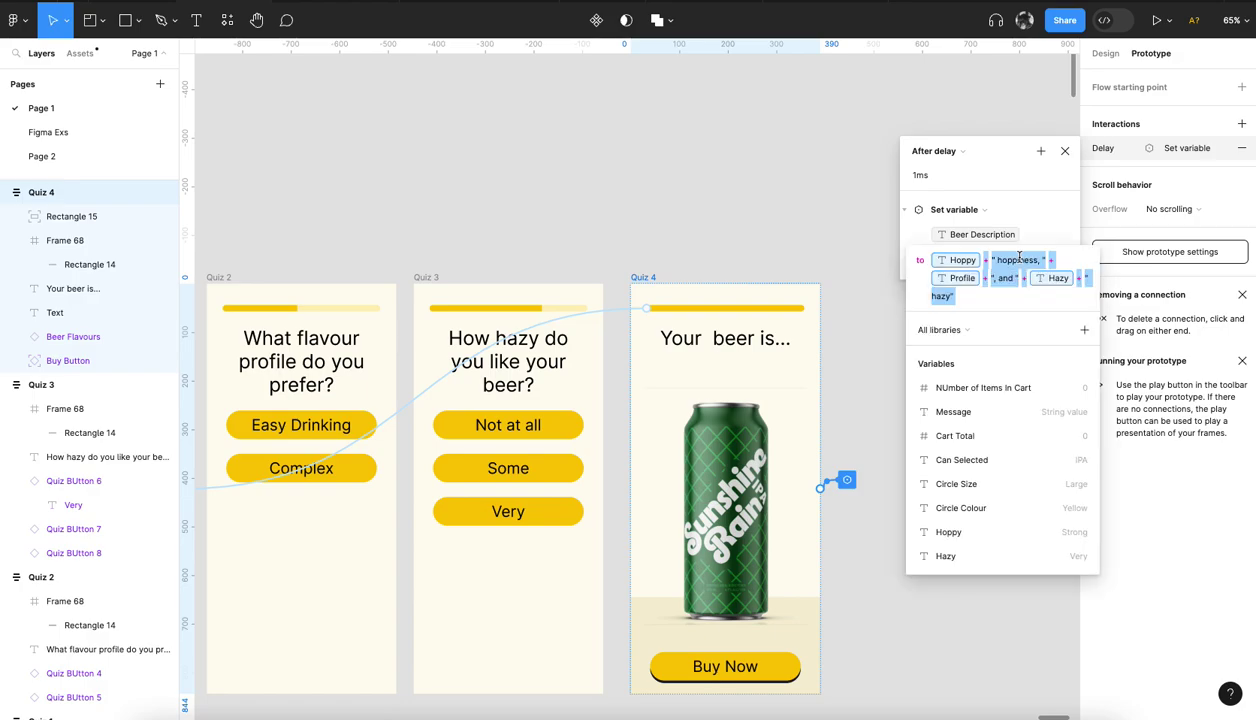
pyautogui.click(1021, 294)
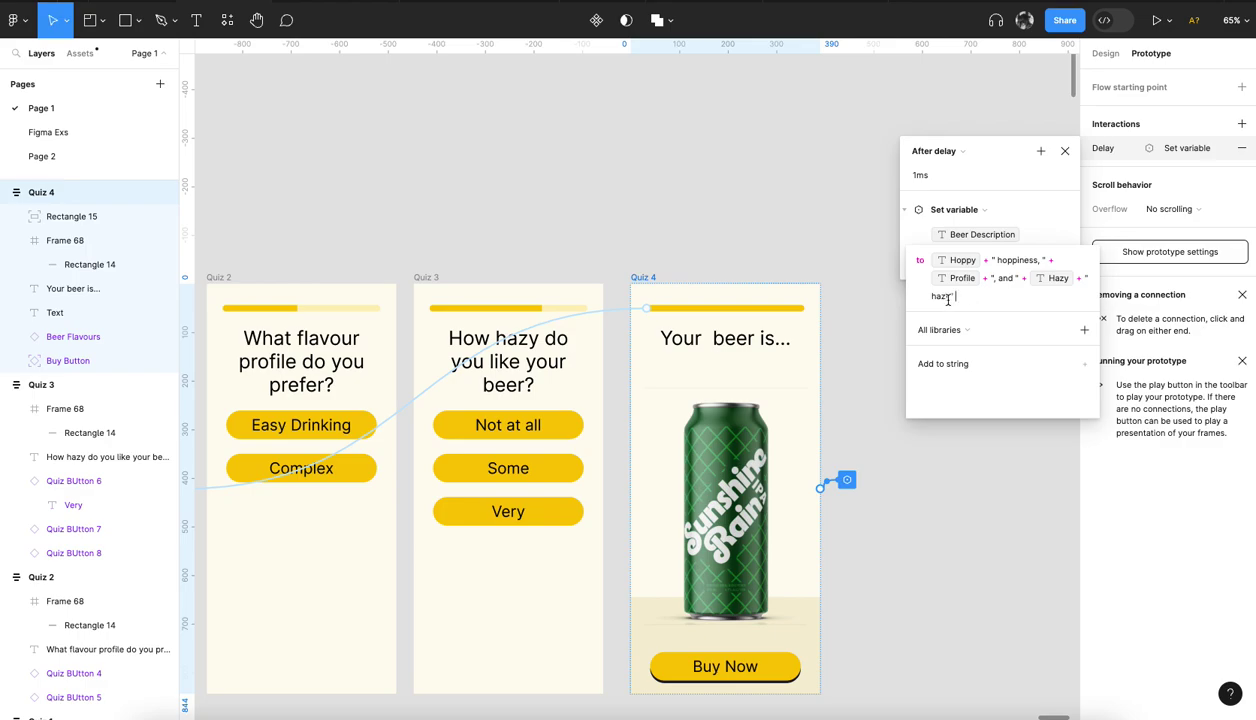
pyautogui.hscroll(-5, 472, 437)
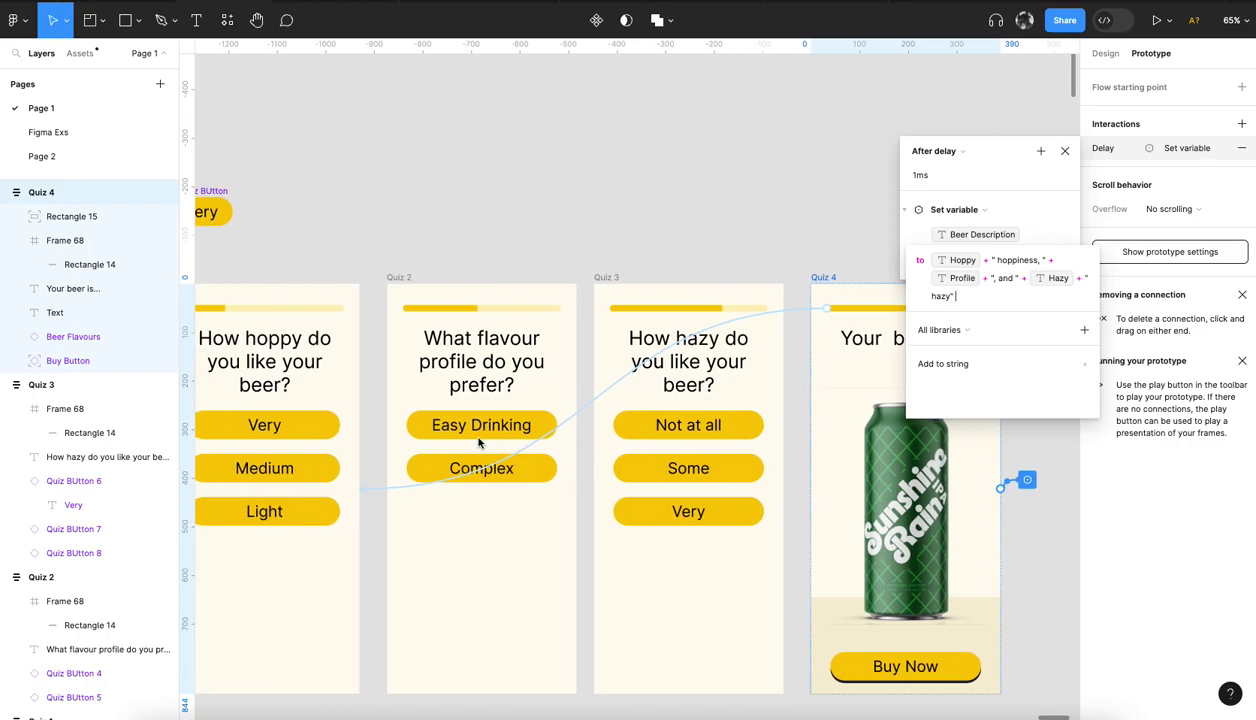
pyautogui.hscroll(-1, 638, 362)
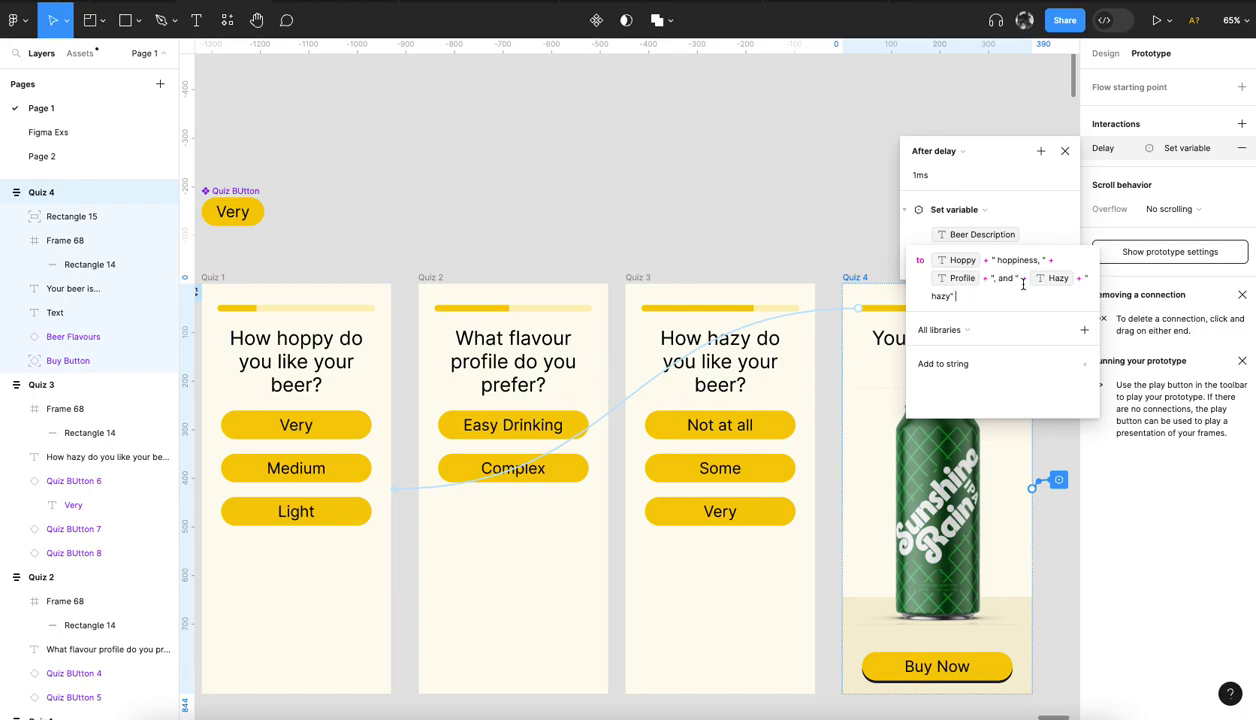
pyautogui.scroll(1, 750, 460)
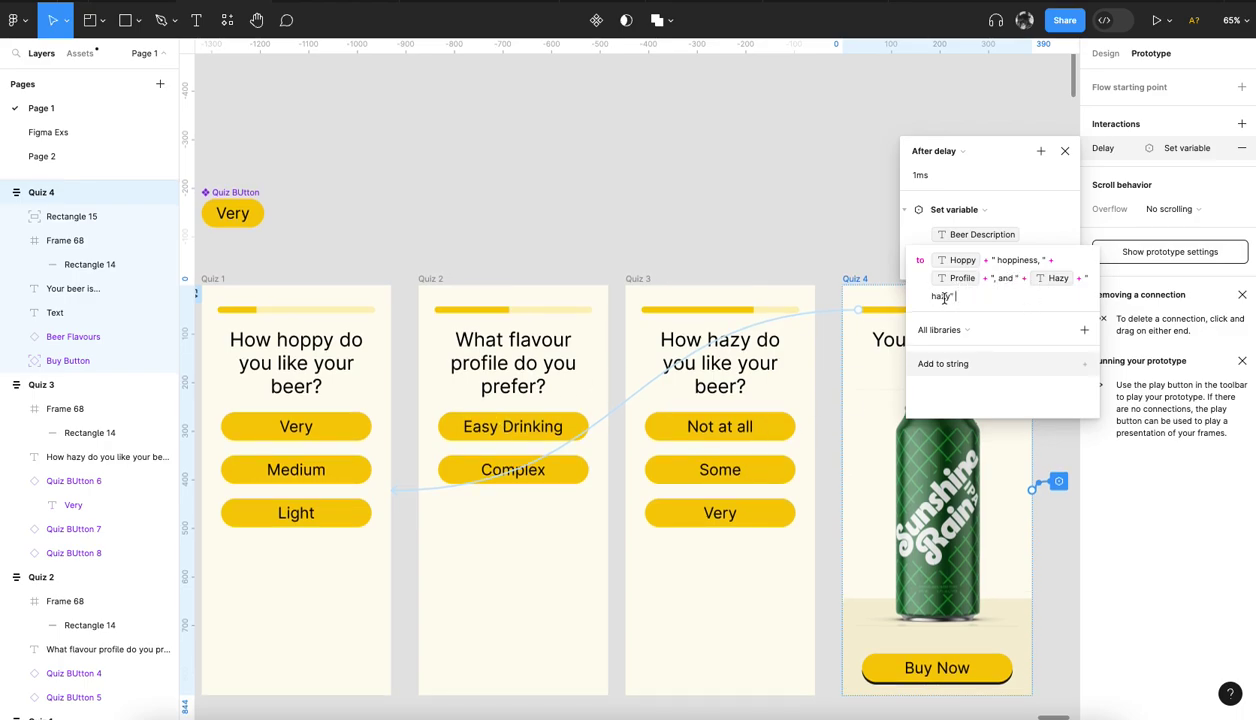
pyautogui.click(1063, 152)
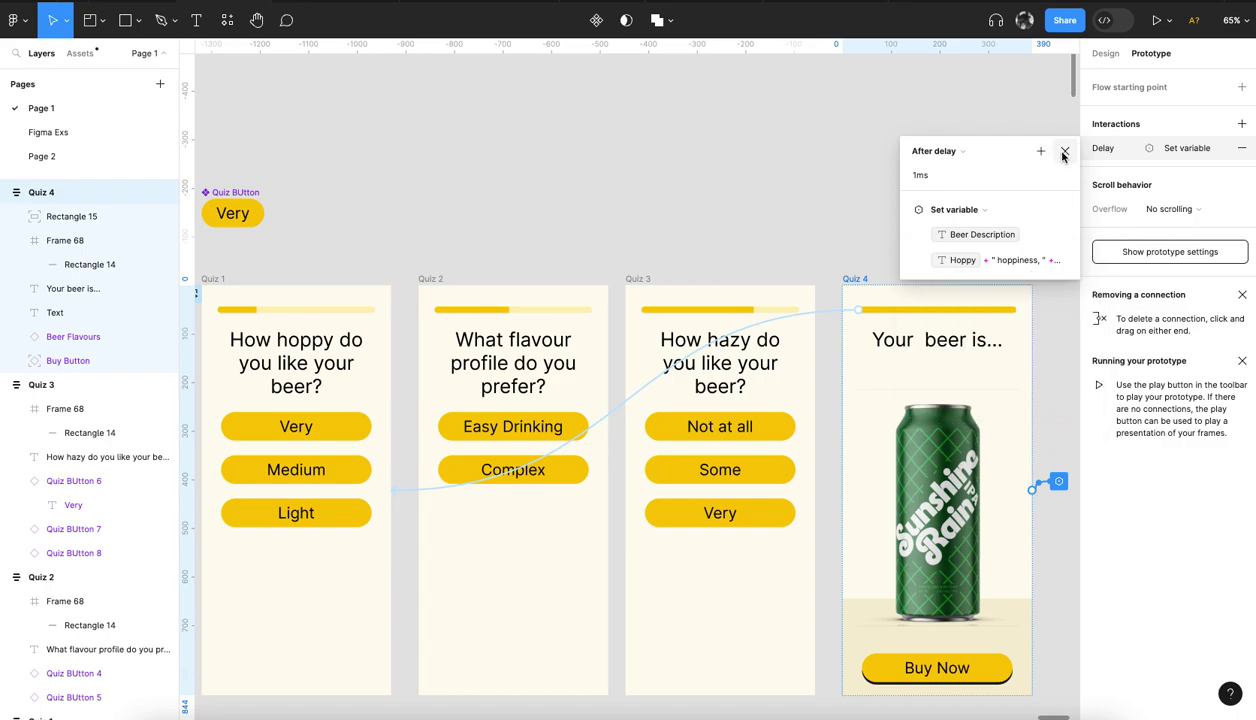
pyautogui.click(1064, 151)
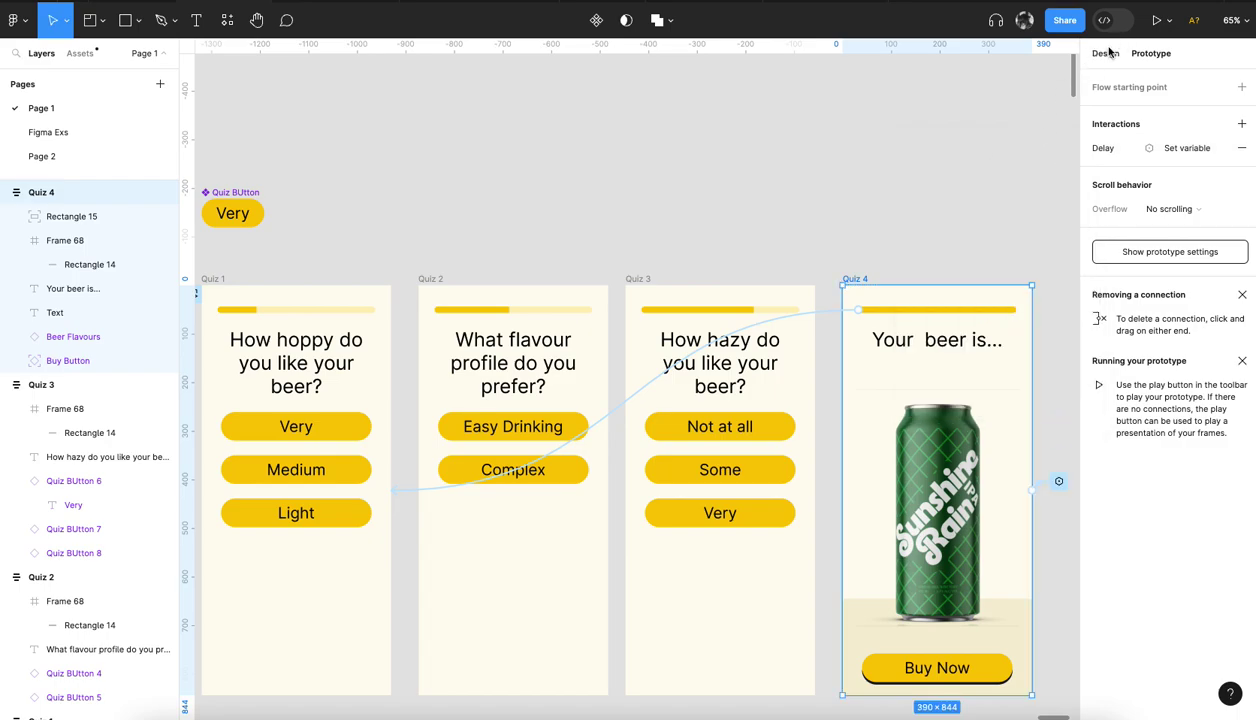
# Leave the prototype settings and open a small-window preview of the prototype.
pyautogui.hotkey('shift', 'e')
pyautogui.hscroll(-2, 925, 210)
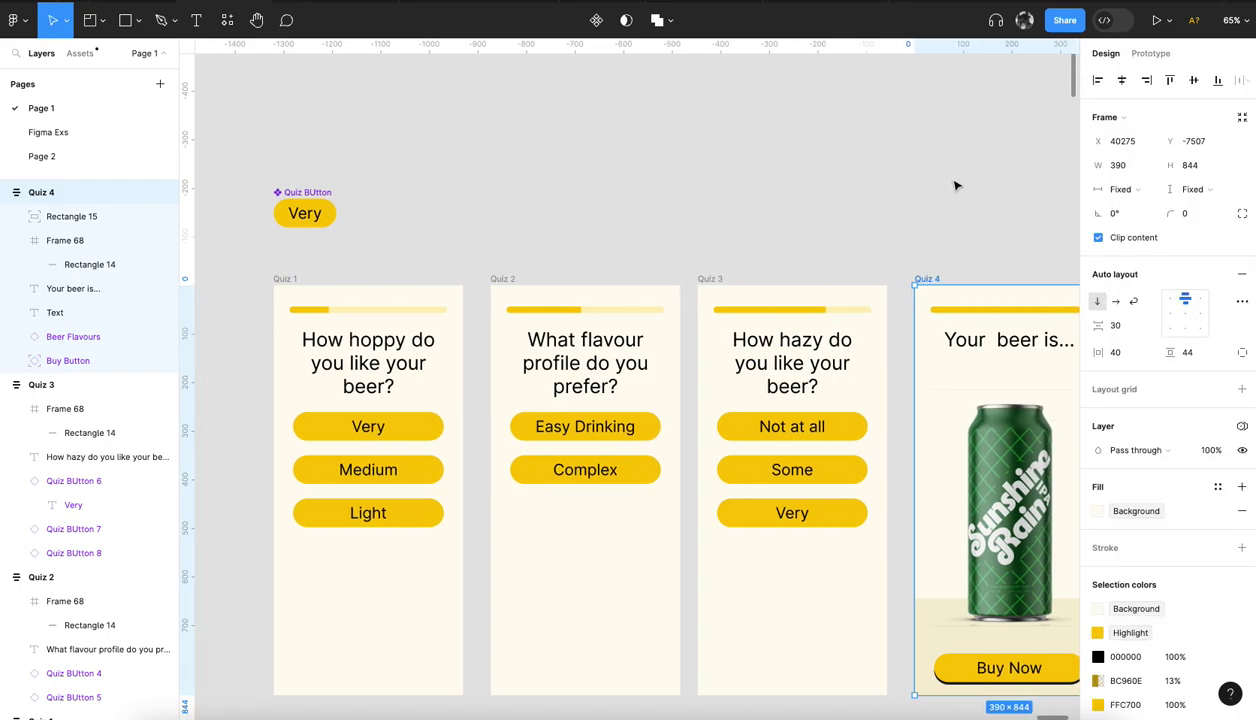
pyautogui.click(1160, 21)
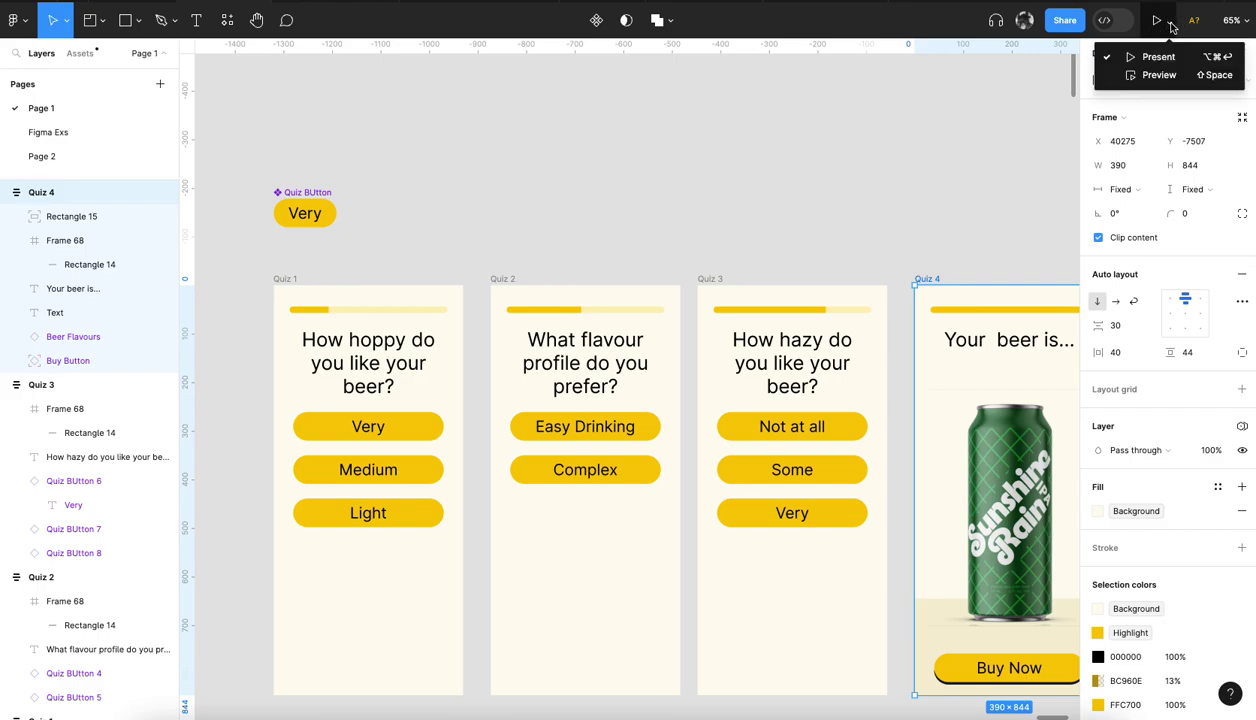
pyautogui.click(1155, 75)
# Answer Very, Complex and the haziness question, reaching 'Strong hoppiness, Complex, and a little hazy'.
pyautogui.click(331, 117)
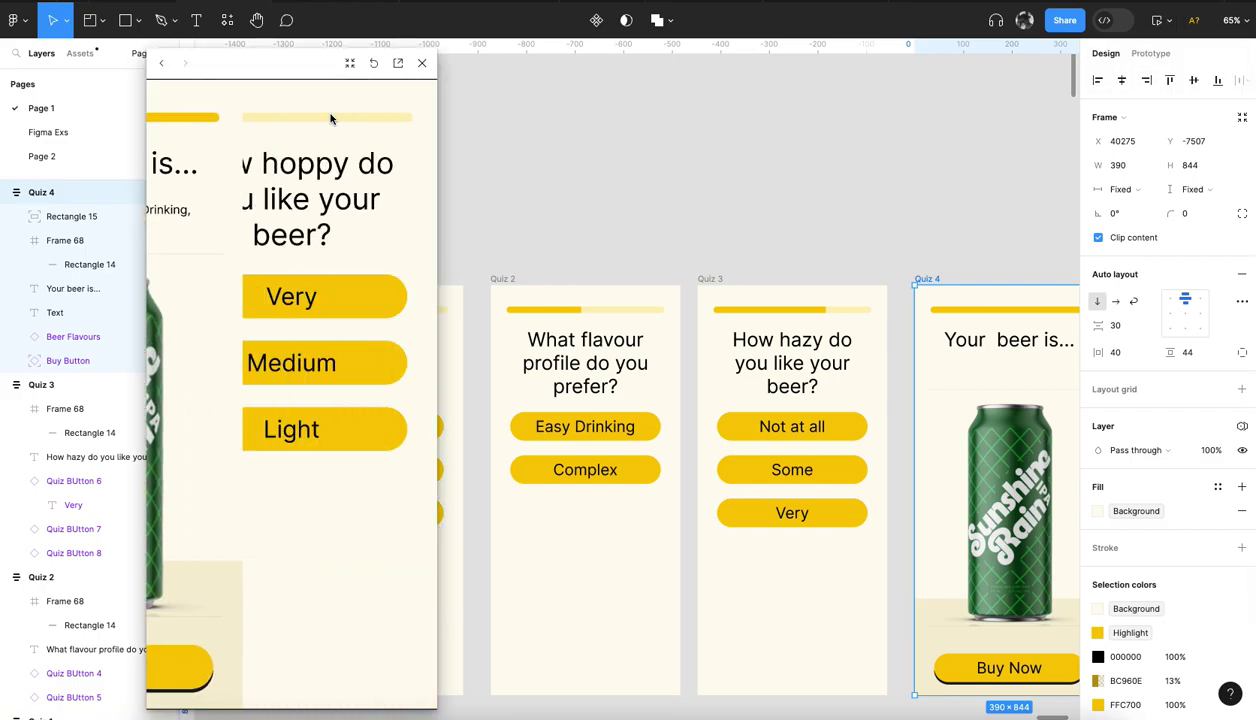
pyautogui.click(300, 303)
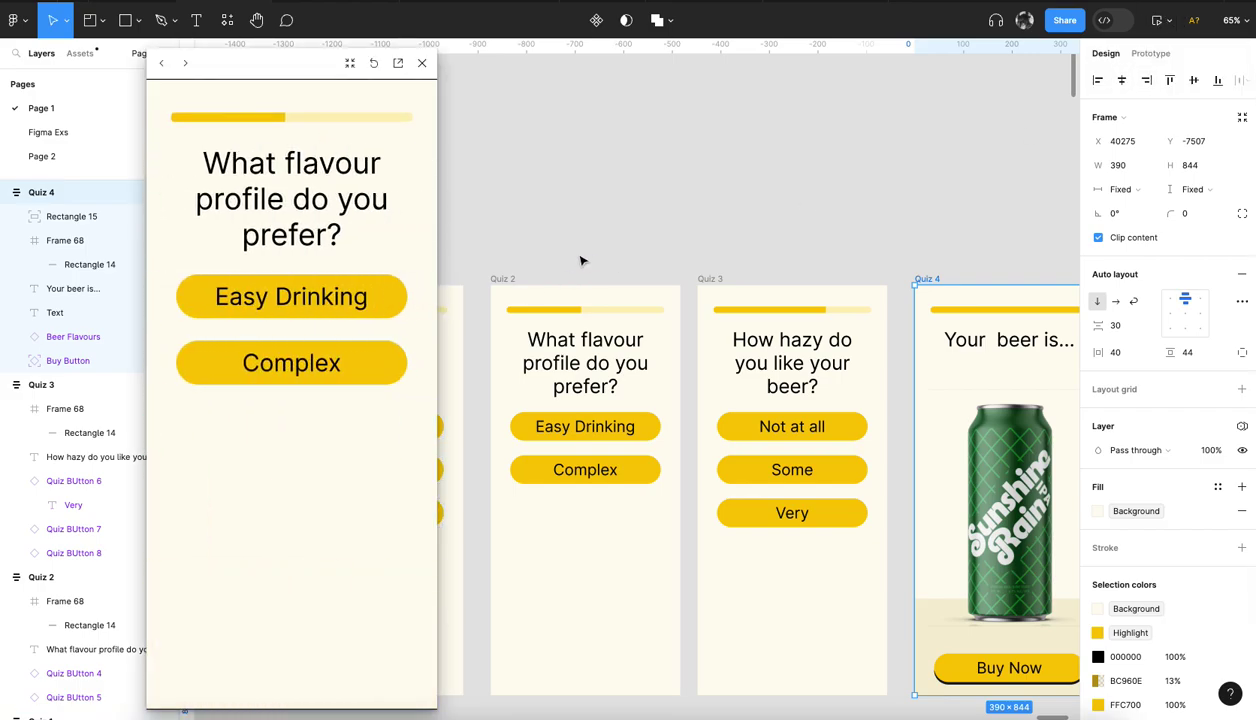
pyautogui.click(339, 364)
pyautogui.click(334, 367)
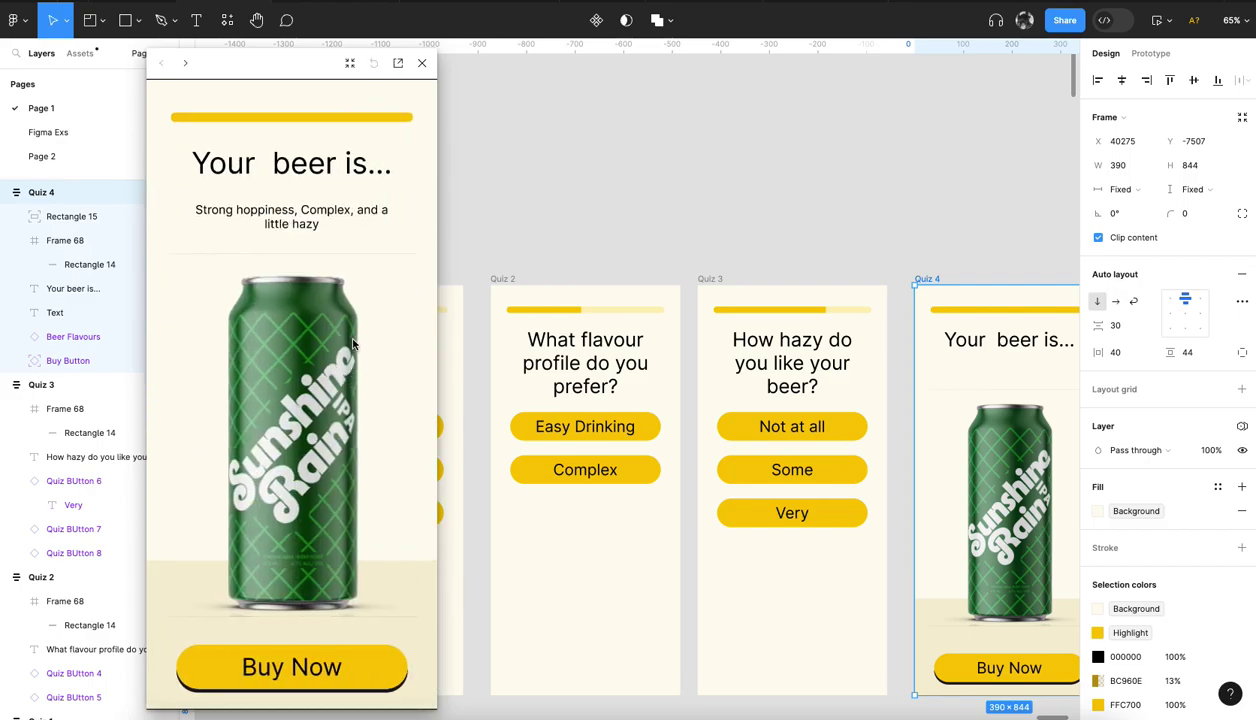